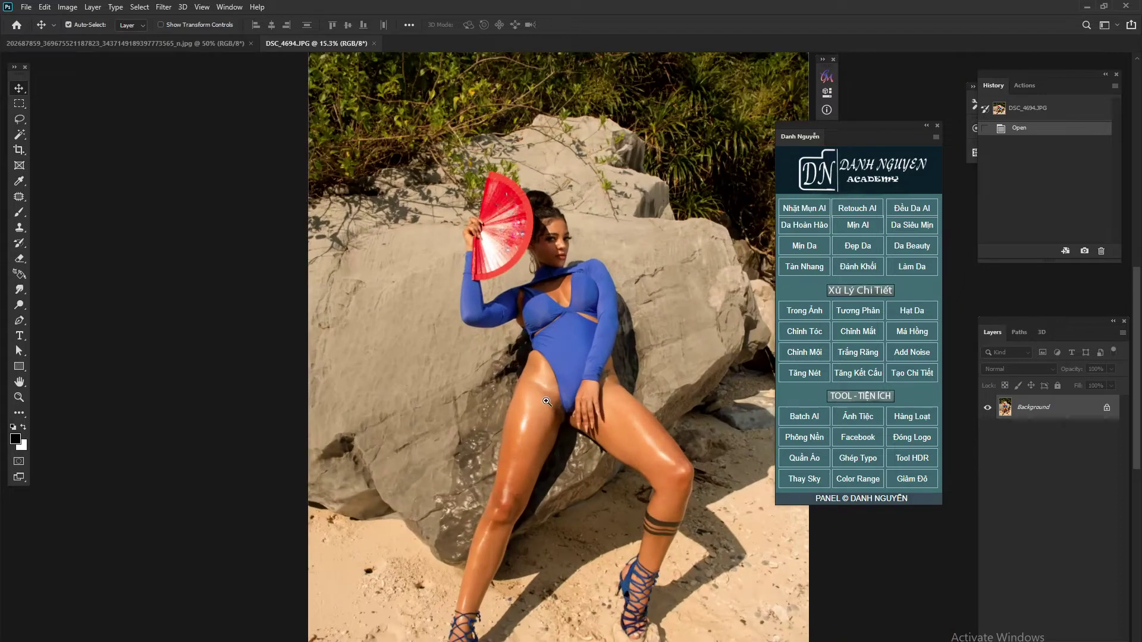
Inspect the leg skin at 100% magnification and return to the full view of the photo.
{"action": "scroll", "coordinate": [602, 399], "scroll_direction": "down", "scroll_amount": 2}
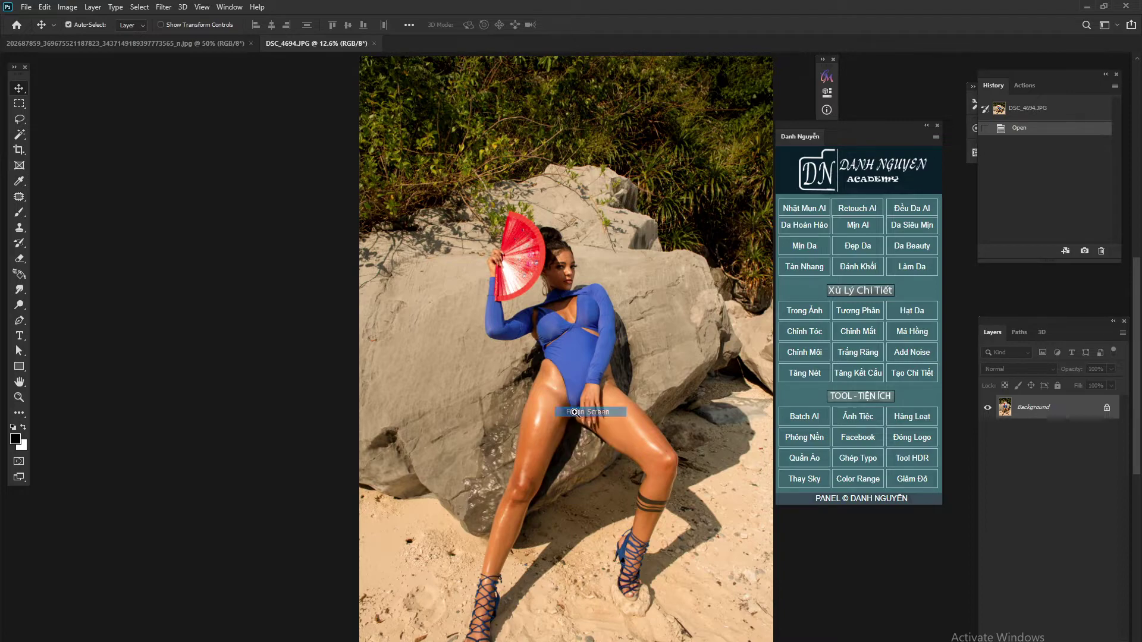
{"action": "right_click", "coordinate": [574, 411]}
{"action": "left_click", "coordinate": [594, 428]}
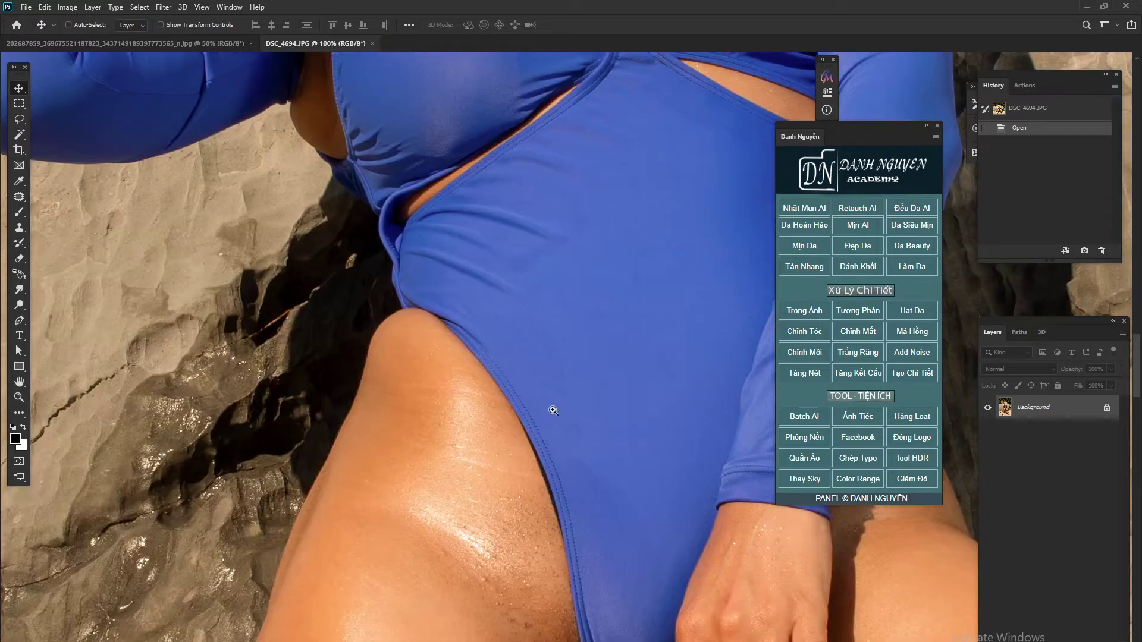
{"action": "right_click", "coordinate": [552, 410]}
{"action": "left_click", "coordinate": [575, 417]}
{"action": "right_click", "coordinate": [584, 424]}
{"action": "scroll", "coordinate": [574, 424], "scroll_direction": "down", "scroll_amount": 7}
{"action": "right_click", "coordinate": [543, 424]}
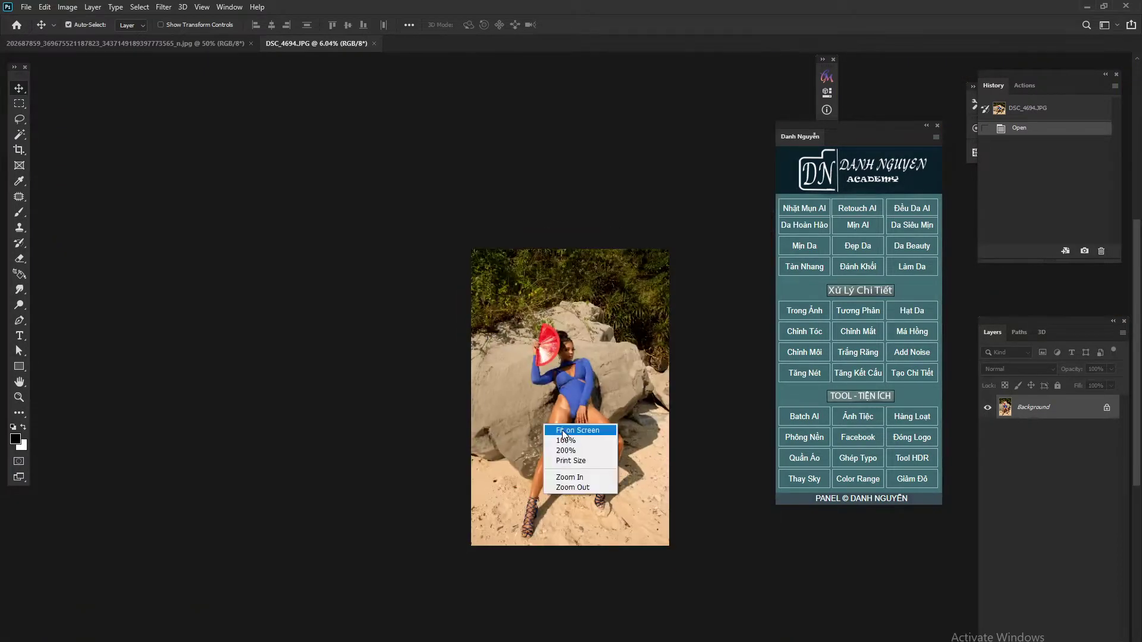
{"action": "left_click", "coordinate": [563, 430]}
{"action": "scroll", "coordinate": [742, 255], "scroll_direction": "up", "scroll_amount": 1}
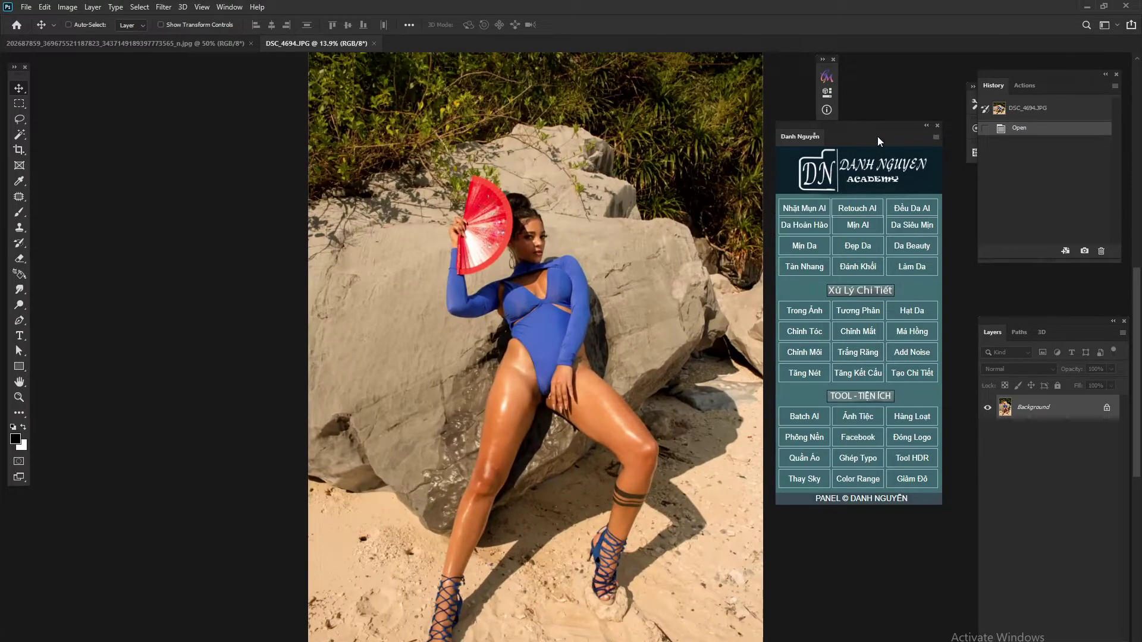
Shift the retouching panel slightly lower and fit the whole photo in view.
{"action": "left_click_drag", "start_coordinate": [879, 141], "coordinate": [876, 157]}
{"action": "scroll", "coordinate": [544, 387], "scroll_direction": "down", "scroll_amount": 1}
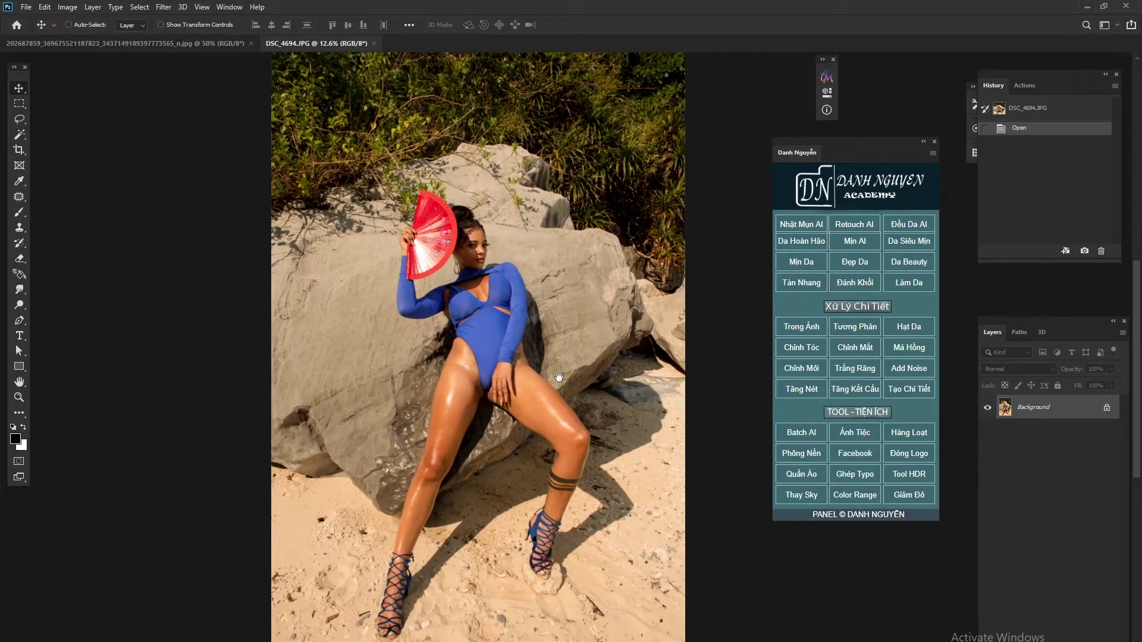
{"action": "right_click", "coordinate": [484, 377]}
{"action": "left_click", "coordinate": [506, 394]}
{"action": "right_click", "coordinate": [523, 392]}
{"action": "left_click", "coordinate": [544, 398]}
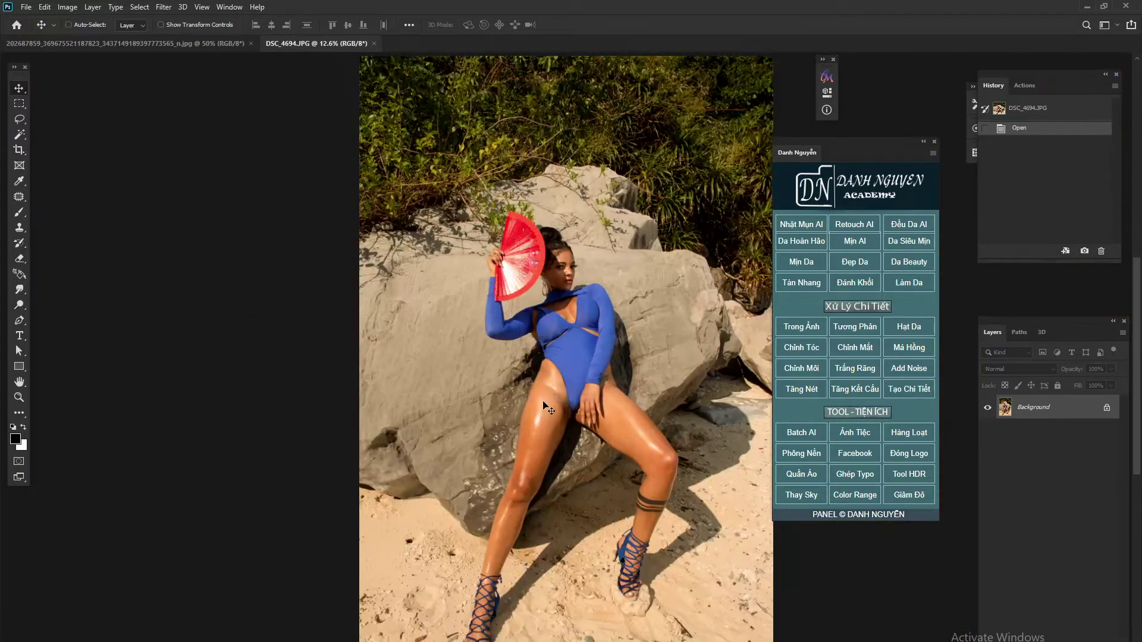
{"action": "right_click", "coordinate": [543, 404]}
{"action": "left_click", "coordinate": [555, 410]}
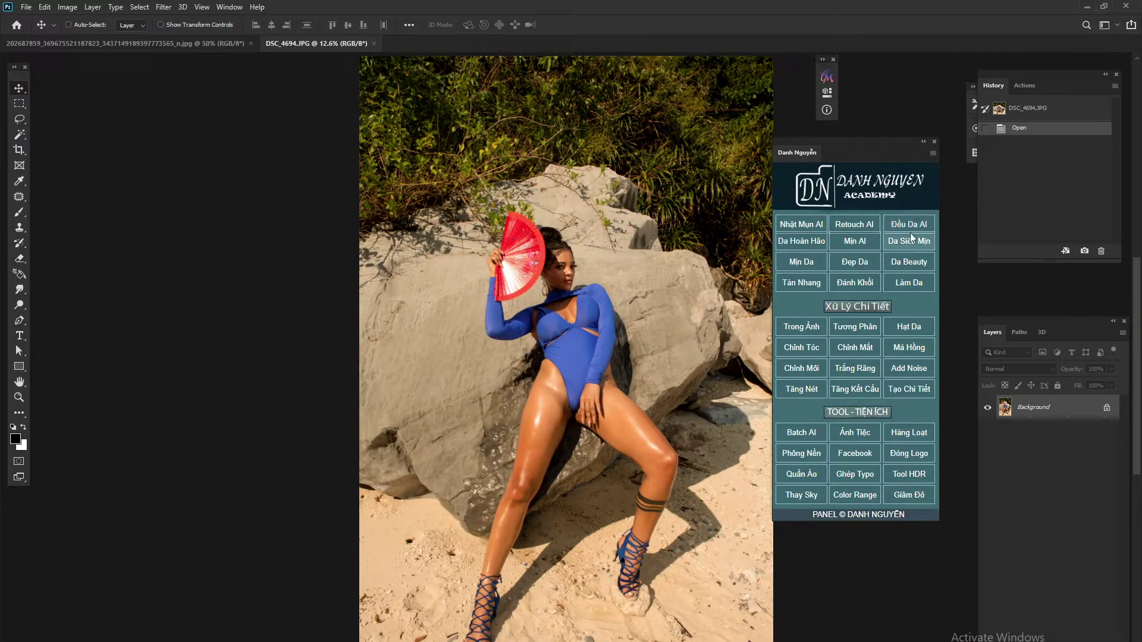
Run the Subtract option of the Đánh Khối retouch with a Gaussian Blur radius of 6 pixels.
{"action": "left_click", "coordinate": [854, 282]}
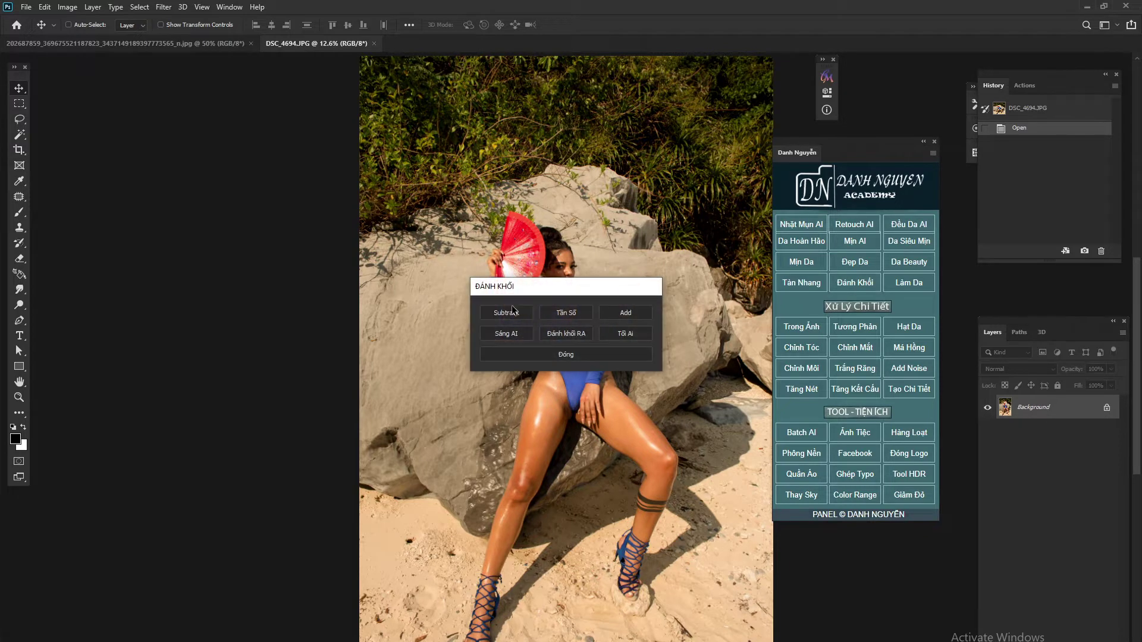
{"action": "left_click", "coordinate": [511, 313]}
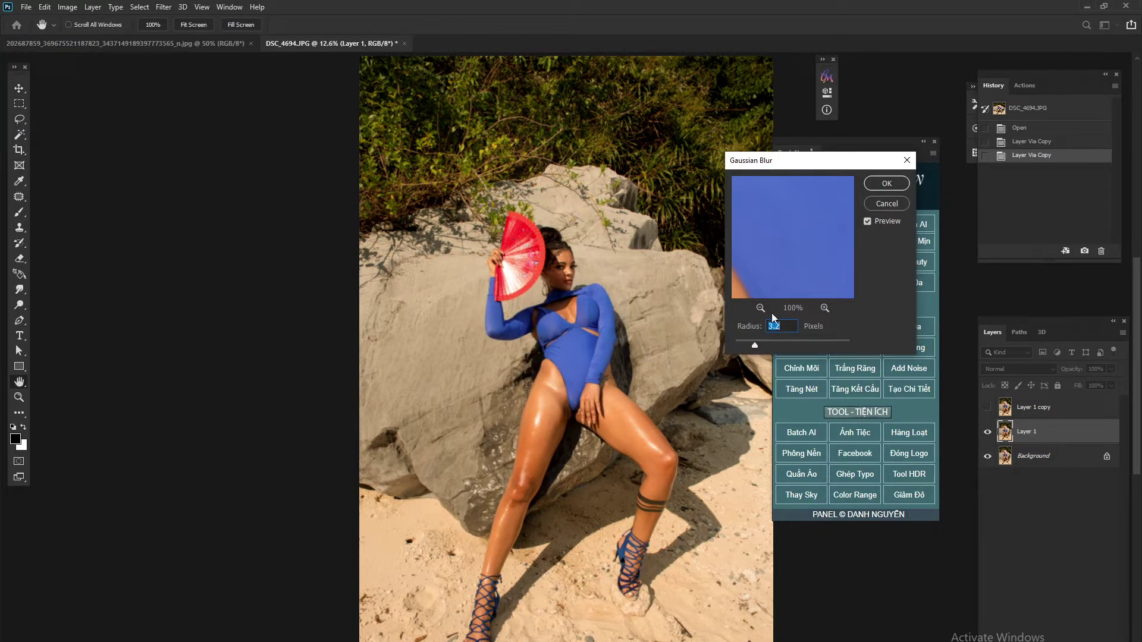
{"action": "type", "text": "6."}
{"action": "key", "text": "Return"}
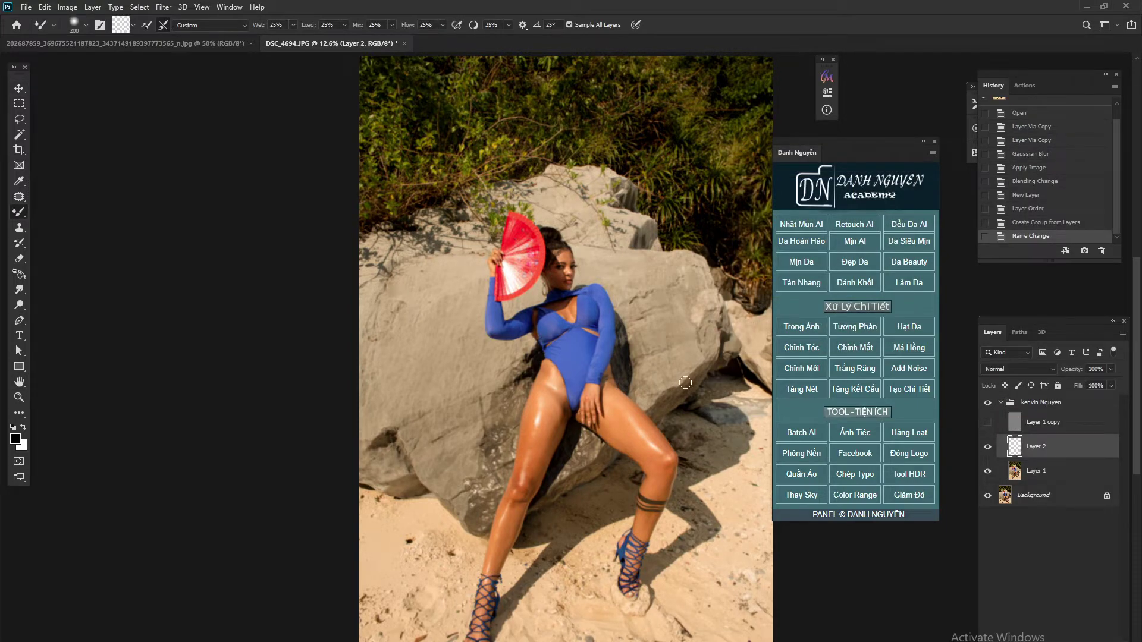
Blend the bright highlight along the straight leg's thigh on Layer 2 with Mixer Brush strokes at 150 to 175 px.
{"action": "left_click_drag", "start_coordinate": [507, 471], "coordinate": [612, 511]}
{"action": "left_click_drag", "start_coordinate": [616, 521], "coordinate": [565, 334]}
{"action": "mouse_move", "coordinate": [536, 299]}
{"action": "left_mouse_down"}
{"action": "mouse_move", "coordinate": [543, 369]}
{"action": "mouse_move", "coordinate": [502, 415]}
{"action": "mouse_move", "coordinate": [512, 394]}
{"action": "mouse_move", "coordinate": [523, 406]}
{"action": "left_mouse_up"}
{"action": "right_click", "coordinate": [519, 407]}
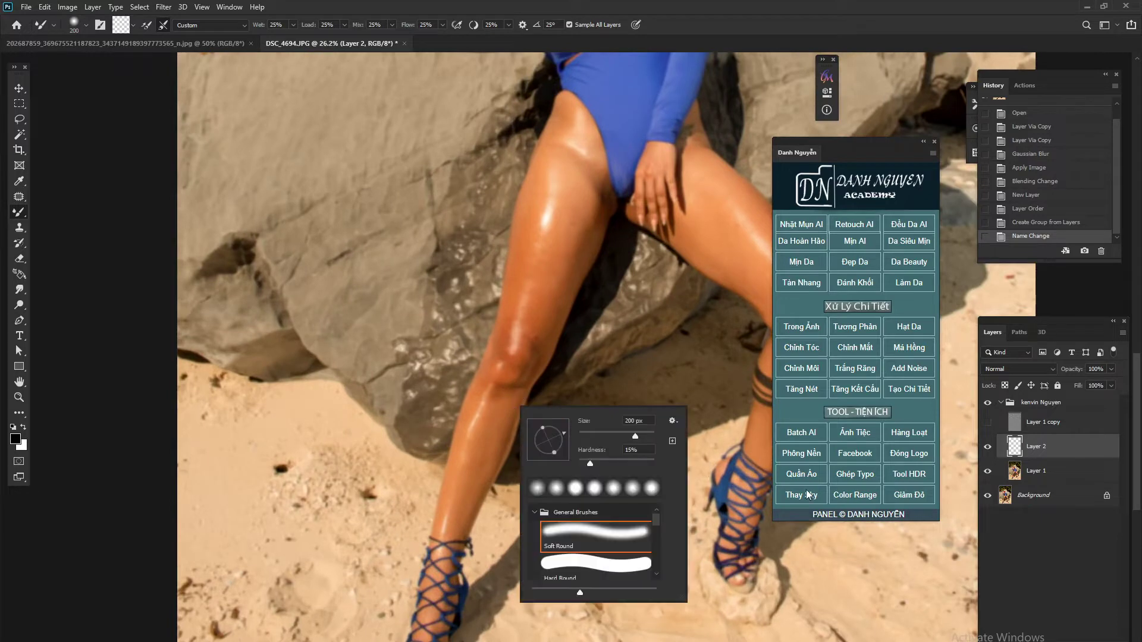
{"action": "key", "text": "Escape"}
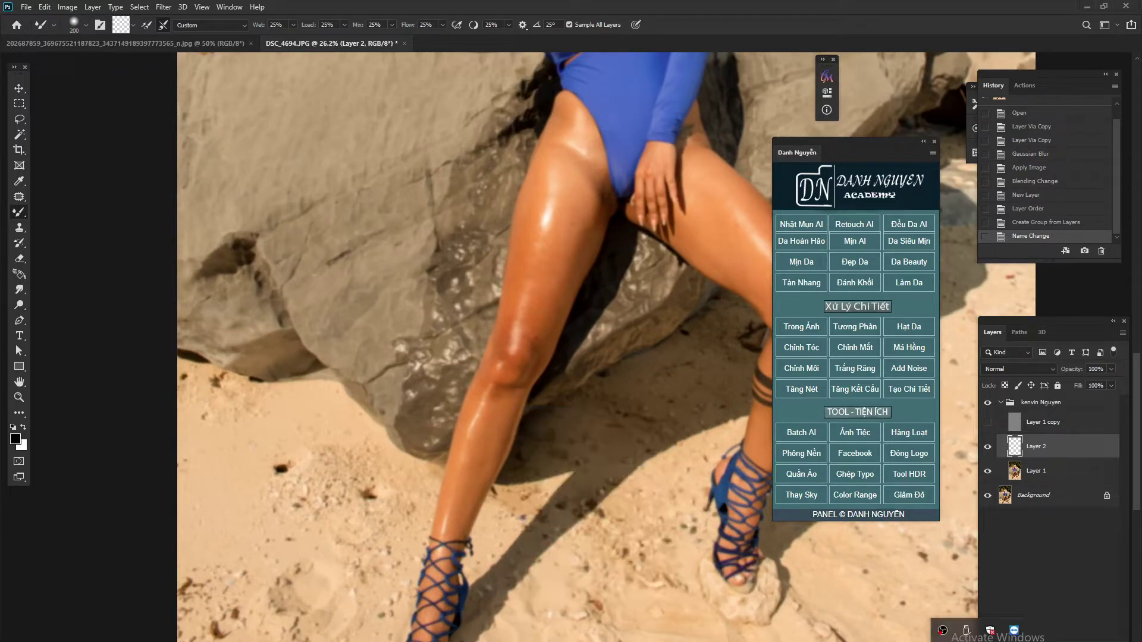
{"action": "scroll", "coordinate": [529, 294], "scroll_direction": "up", "scroll_amount": 2}
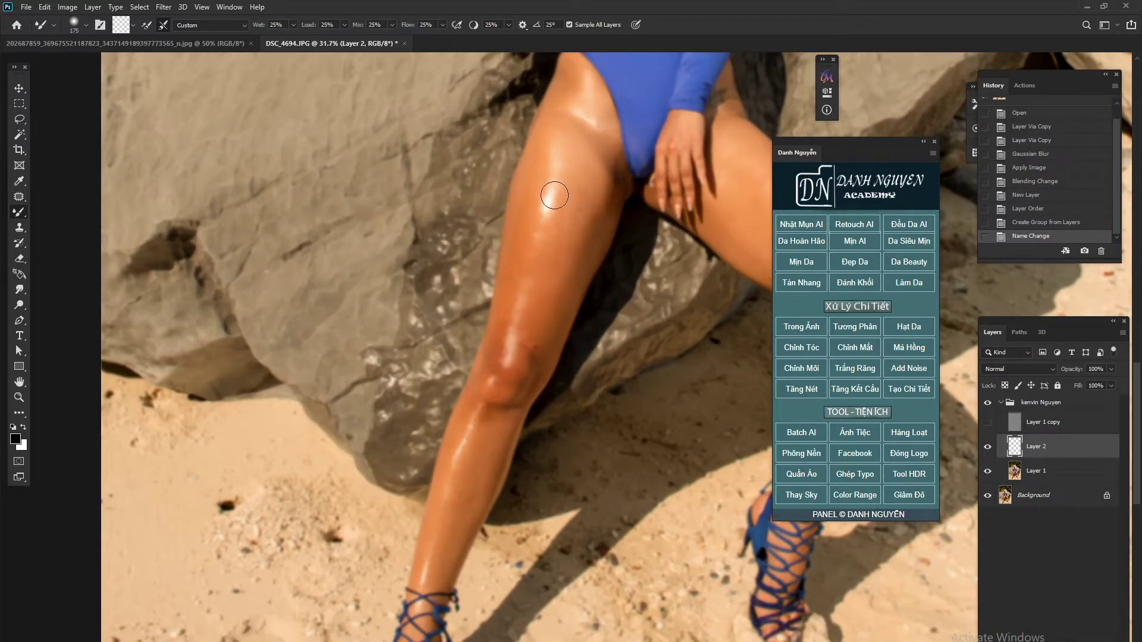
{"action": "left_click_drag", "start_coordinate": [534, 254], "coordinate": [549, 221]}
{"action": "left_click_drag", "start_coordinate": [548, 221], "coordinate": [563, 188]}
{"action": "left_click_drag", "start_coordinate": [537, 241], "coordinate": [548, 190]}
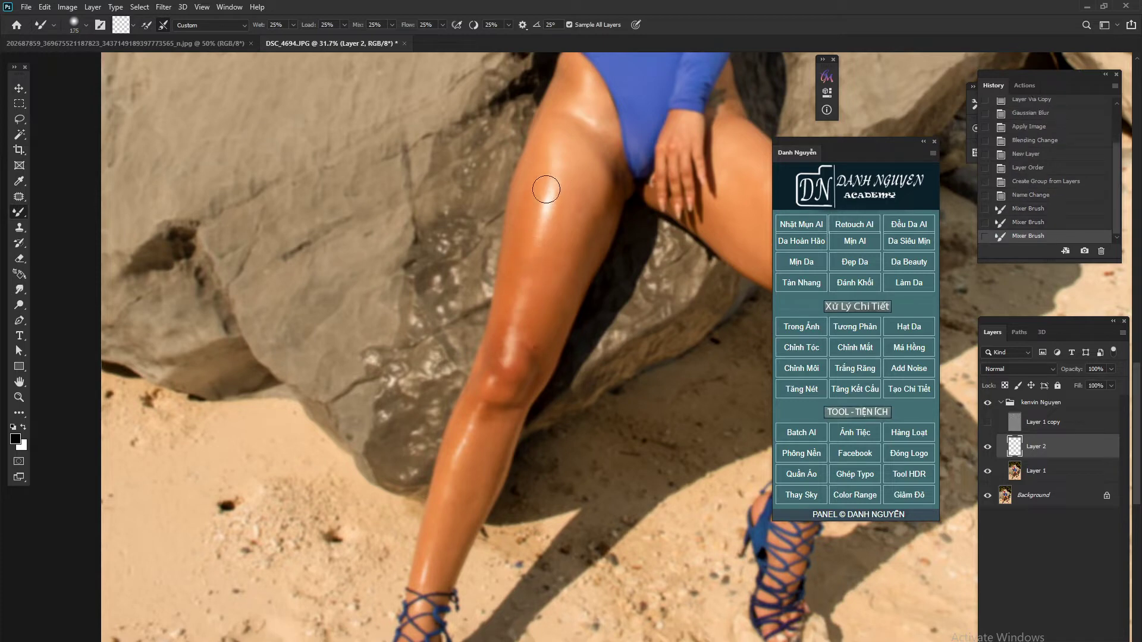
{"action": "left_click_drag", "start_coordinate": [518, 285], "coordinate": [549, 195]}
{"action": "left_click_drag", "start_coordinate": [537, 246], "coordinate": [550, 202]}
{"action": "key", "text": "bracketright"}
{"action": "left_click_drag", "start_coordinate": [521, 290], "coordinate": [530, 257]}
{"action": "left_click_drag", "start_coordinate": [531, 257], "coordinate": [540, 224]}
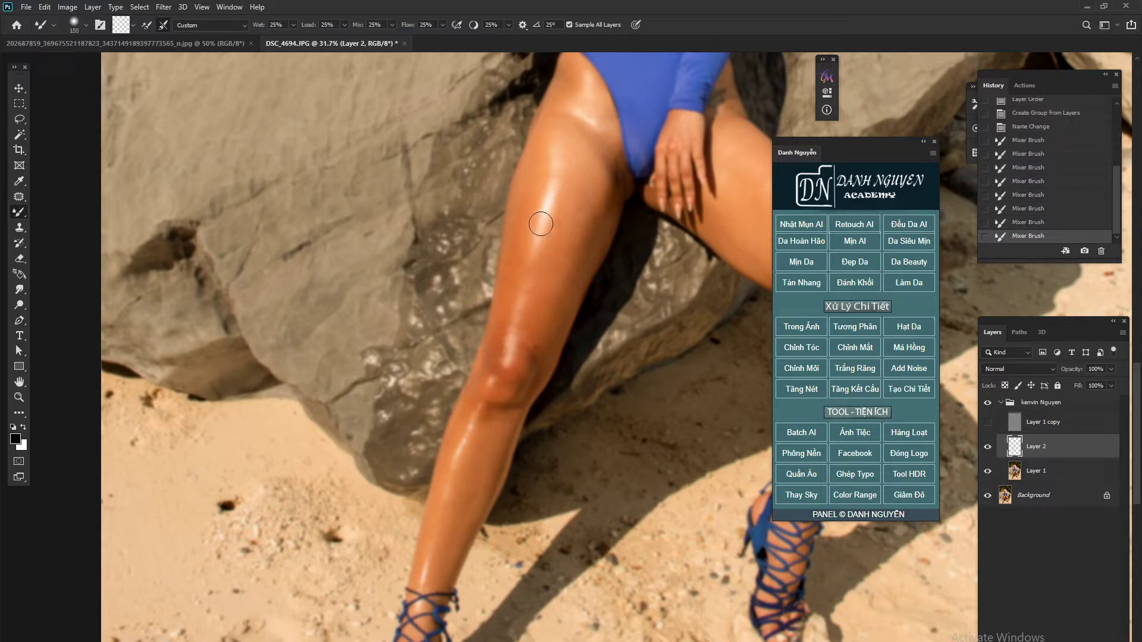
{"action": "mouse_move", "coordinate": [520, 298]}
{"action": "left_mouse_down"}
{"action": "mouse_move", "coordinate": [528, 247]}
{"action": "mouse_move", "coordinate": [566, 259]}
{"action": "left_mouse_up"}
{"action": "key", "text": "bracketright"}
{"action": "key", "text": "bracketright"}
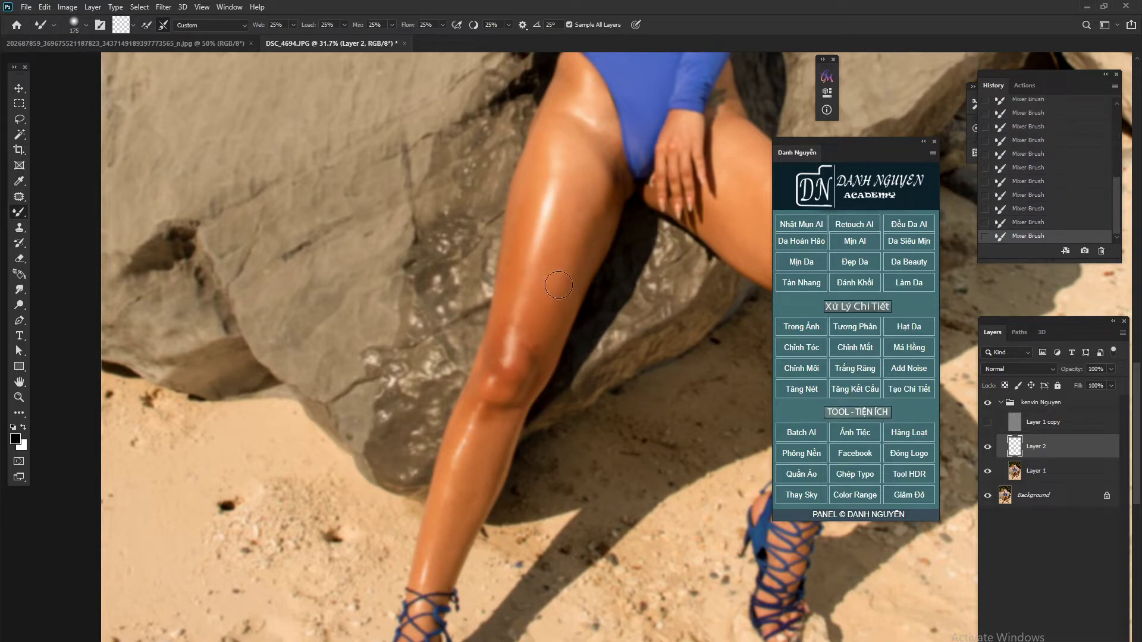
Even out the skin tones on the straight leg's lower thigh, knee and shin with the Mixer Brush at about 150 px.
{"action": "right_click", "coordinate": [484, 425]}
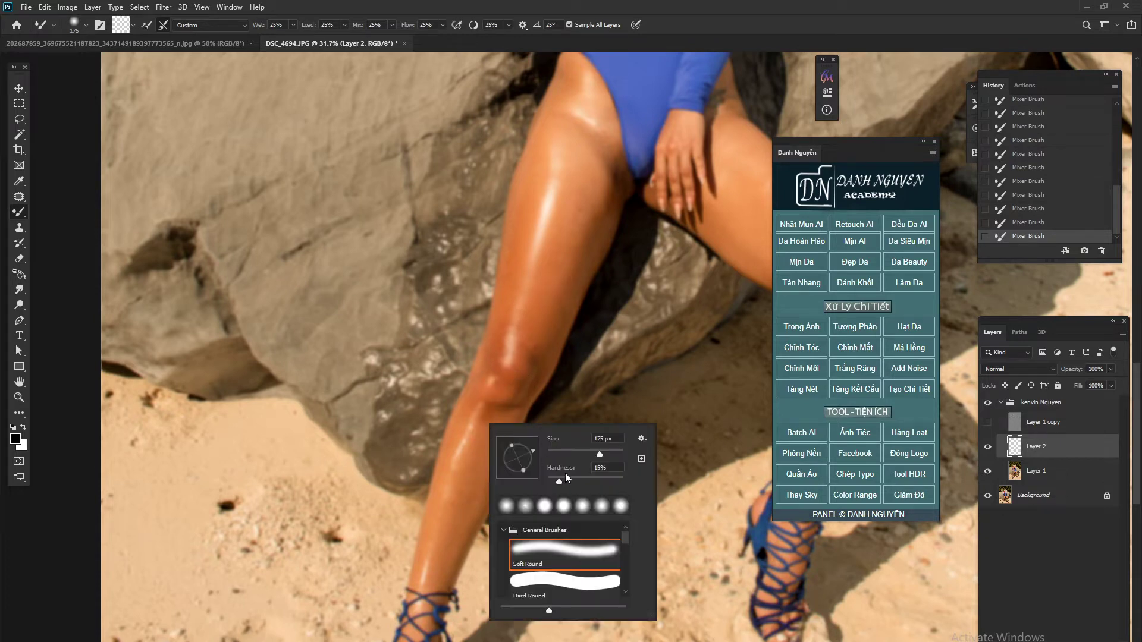
{"action": "left_click", "coordinate": [432, 481]}
{"action": "key", "text": "bracketleft"}
{"action": "key", "text": "bracketleft"}
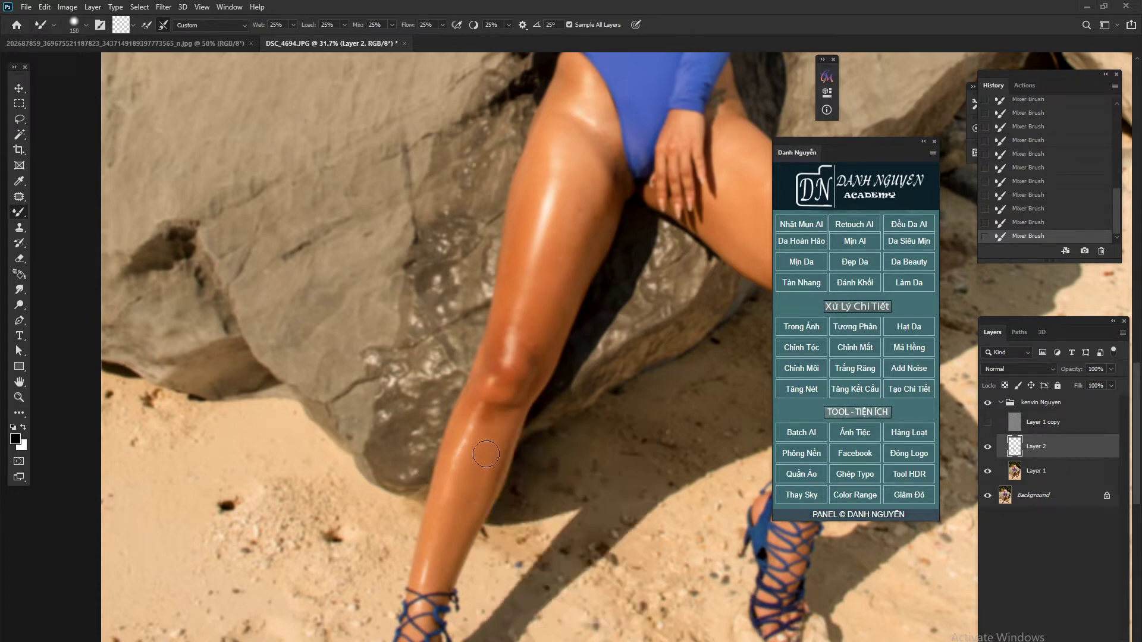
{"action": "scroll", "coordinate": [490, 321], "scroll_direction": "up", "scroll_amount": 1}
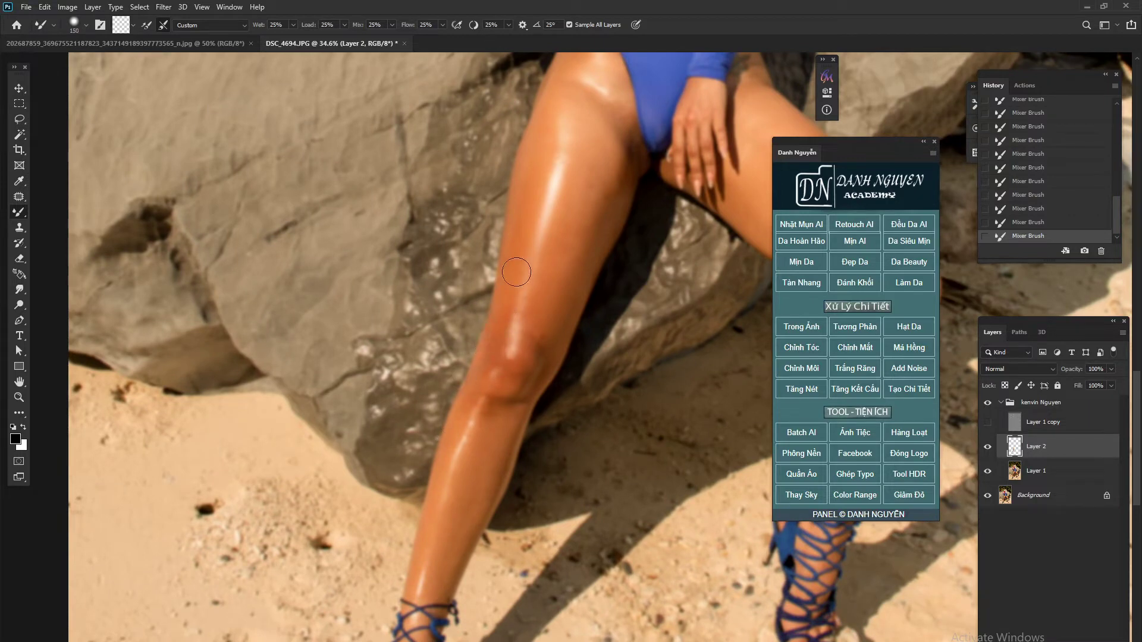
{"action": "key", "text": "bracketright"}
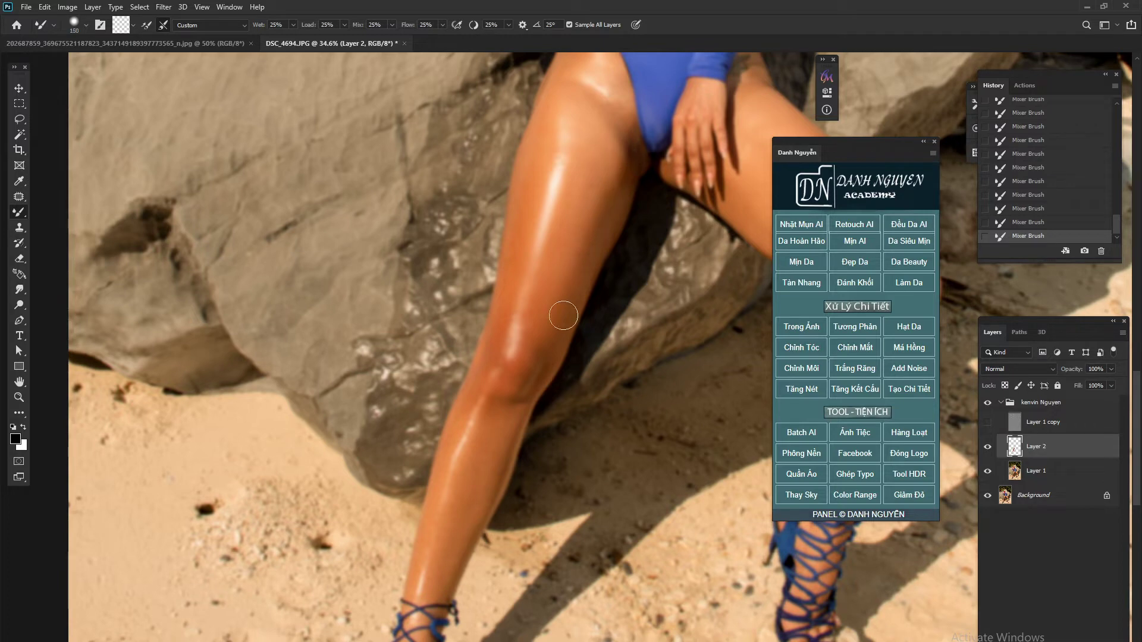
{"action": "key", "text": "bracketright"}
{"action": "key", "text": "bracketleft"}
{"action": "key", "text": "bracketright"}
{"action": "key", "text": "bracketright"}
Smooth the highlights on the hip and upper thigh of the straight leg with a 175 px Mixer Brush.
{"action": "left_click_drag", "start_coordinate": [545, 190], "coordinate": [545, 280]}
{"action": "scroll", "coordinate": [545, 284], "scroll_direction": "up", "scroll_amount": 3}
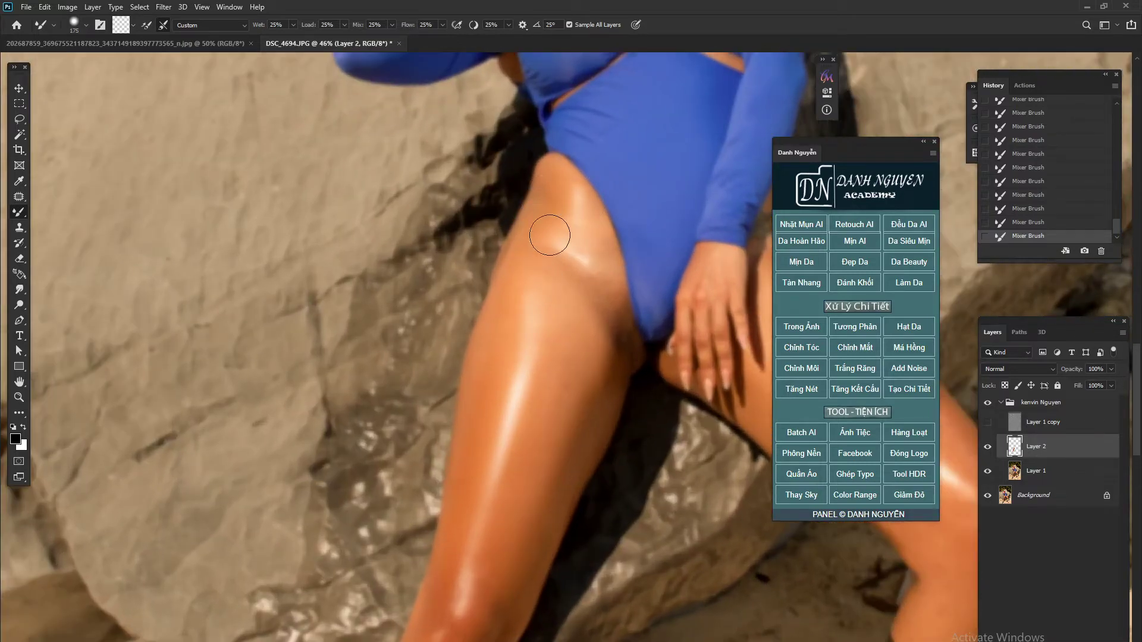
{"action": "scroll", "coordinate": [550, 235], "scroll_direction": "up", "scroll_amount": 3}
{"action": "mouse_move", "coordinate": [549, 235]}
{"action": "left_mouse_down"}
{"action": "mouse_move", "coordinate": [566, 283]}
{"action": "mouse_move", "coordinate": [555, 354]}
{"action": "mouse_move", "coordinate": [557, 323]}
{"action": "mouse_move", "coordinate": [578, 331]}
{"action": "mouse_move", "coordinate": [588, 395]}
{"action": "mouse_move", "coordinate": [607, 281]}
{"action": "mouse_move", "coordinate": [584, 408]}
{"action": "mouse_move", "coordinate": [604, 309]}
{"action": "mouse_move", "coordinate": [583, 399]}
{"action": "mouse_move", "coordinate": [597, 415]}
{"action": "mouse_move", "coordinate": [606, 337]}
{"action": "mouse_move", "coordinate": [612, 348]}
{"action": "mouse_move", "coordinate": [594, 284]}
{"action": "mouse_move", "coordinate": [554, 387]}
{"action": "mouse_move", "coordinate": [556, 299]}
{"action": "mouse_move", "coordinate": [509, 434]}
{"action": "mouse_move", "coordinate": [521, 351]}
{"action": "left_mouse_up"}
{"action": "scroll", "coordinate": [557, 269], "scroll_direction": "down", "scroll_amount": 5}
{"action": "scroll", "coordinate": [557, 268], "scroll_direction": "up", "scroll_amount": 3}
{"action": "key", "text": "bracketleft"}
{"action": "key", "text": "bracketleft"}
{"action": "key", "text": "bracketright"}
{"action": "key", "text": "bracketright"}
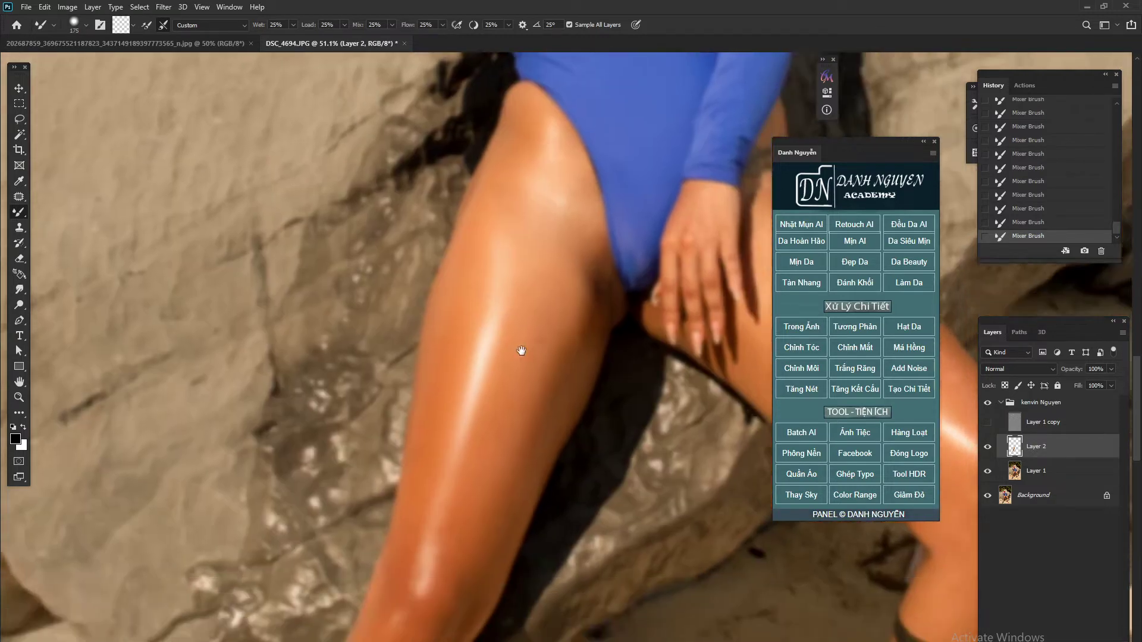
Blend the skin and long highlight on the bent leg's thigh down to the knee with the Mixer Brush at about 150 px.
{"action": "left_click_drag", "start_coordinate": [761, 420], "coordinate": [453, 327]}
{"action": "mouse_move", "coordinate": [536, 248]}
{"action": "left_mouse_down"}
{"action": "mouse_move", "coordinate": [464, 304]}
{"action": "mouse_move", "coordinate": [484, 327]}
{"action": "mouse_move", "coordinate": [457, 251]}
{"action": "mouse_move", "coordinate": [559, 333]}
{"action": "mouse_move", "coordinate": [586, 411]}
{"action": "mouse_move", "coordinate": [493, 313]}
{"action": "mouse_move", "coordinate": [543, 389]}
{"action": "left_mouse_up"}
{"action": "scroll", "coordinate": [494, 330], "scroll_direction": "up", "scroll_amount": 3}
{"action": "key", "text": "bracketleft"}
{"action": "key", "text": "bracketleft"}
{"action": "key", "text": "bracketright"}
{"action": "key", "text": "bracketright"}
{"action": "key", "text": "bracketleft"}
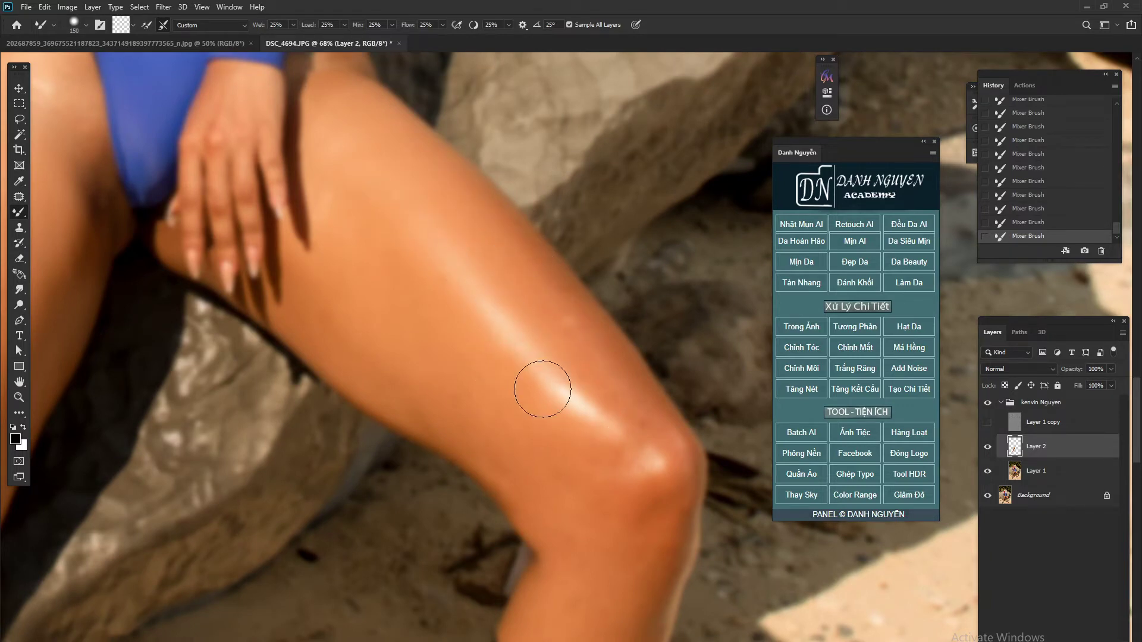
{"action": "key", "text": "bracketleft"}
{"action": "key", "text": "bracketleft"}
{"action": "key", "text": "bracketright"}
{"action": "key", "text": "bracketright"}
{"action": "key", "text": "bracketright"}
{"action": "key", "text": "bracketleft"}
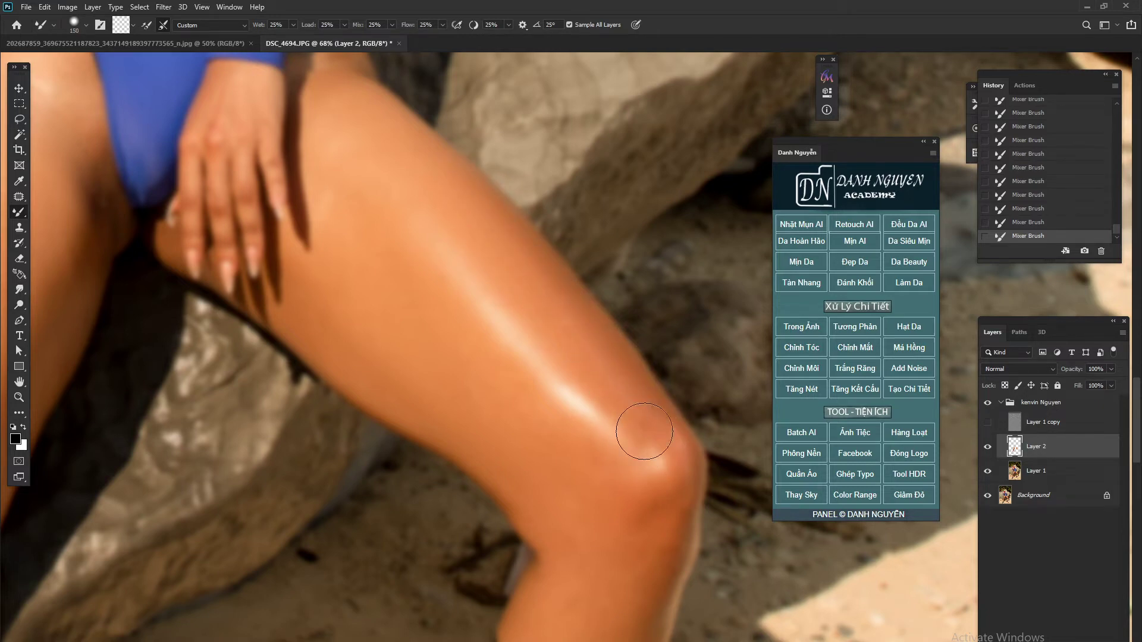
{"action": "key", "text": "bracketright"}
Smooth the bent leg's knee and calf around the tattoo bands with the Mixer Brush reduced to 125 px.
{"action": "left_click_drag", "start_coordinate": [594, 512], "coordinate": [557, 311]}
{"action": "scroll", "coordinate": [533, 327], "scroll_direction": "down", "scroll_amount": 1}
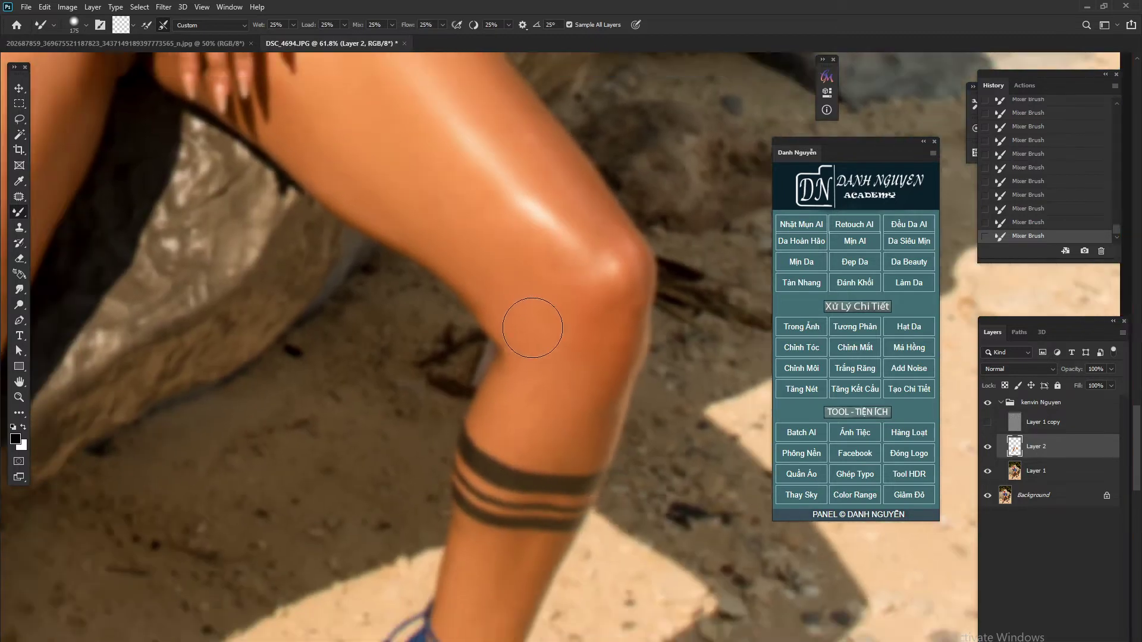
{"action": "scroll", "coordinate": [532, 327], "scroll_direction": "up", "scroll_amount": 2}
{"action": "key", "text": "bracketleft"}
{"action": "key", "text": "bracketleft"}
{"action": "key", "text": "bracketleft"}
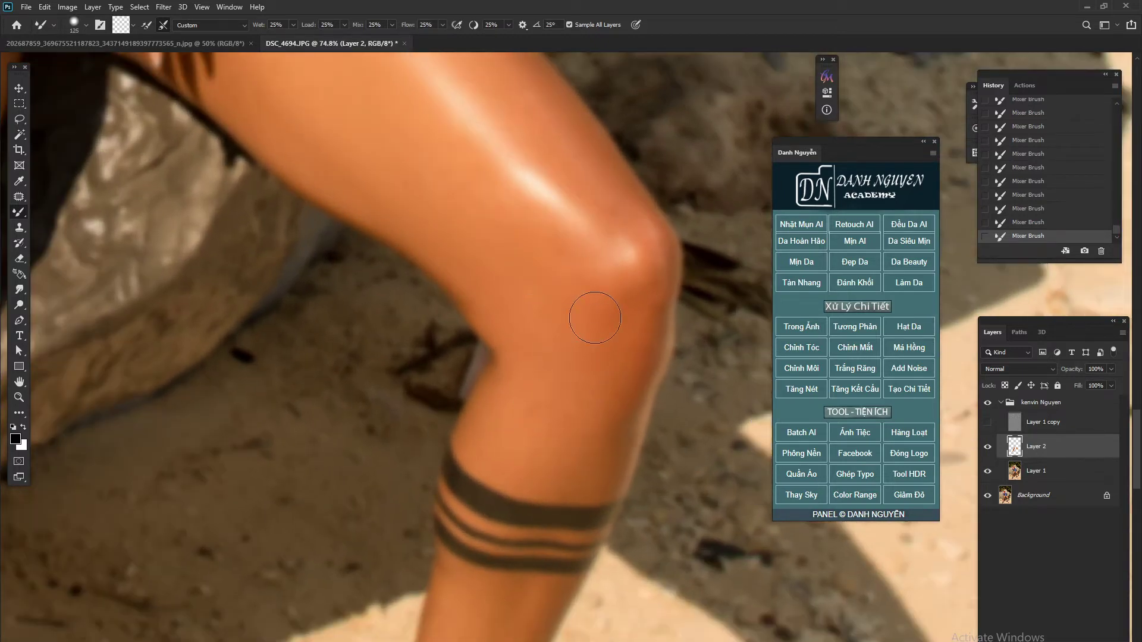
{"action": "scroll", "coordinate": [591, 397], "scroll_direction": "down", "scroll_amount": 4}
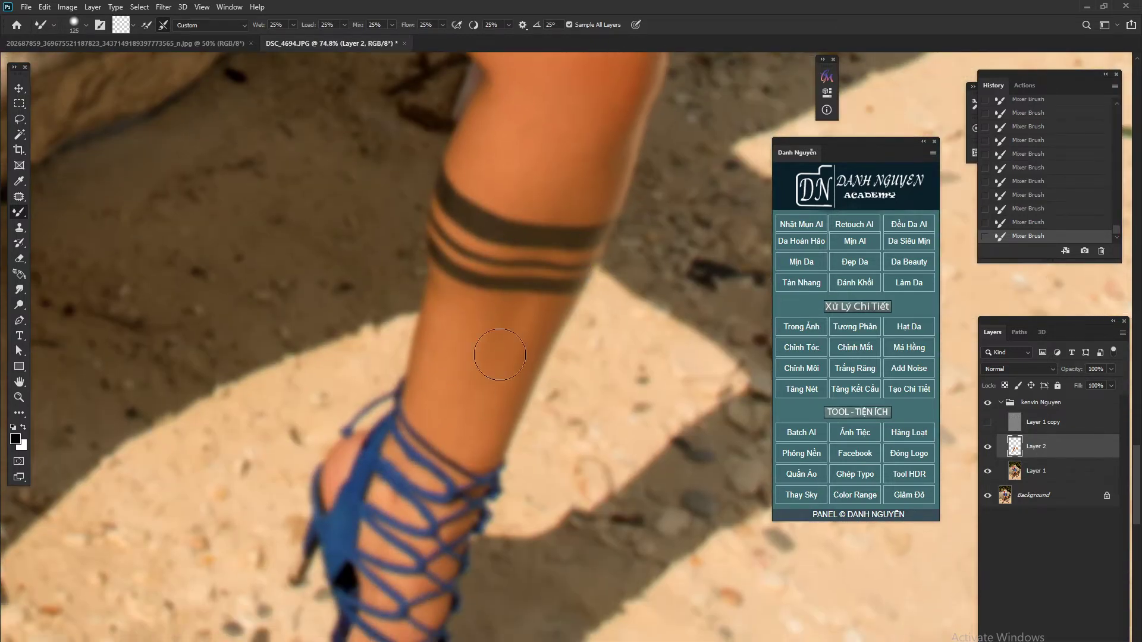
{"action": "scroll", "coordinate": [510, 234], "scroll_direction": "up", "scroll_amount": 5}
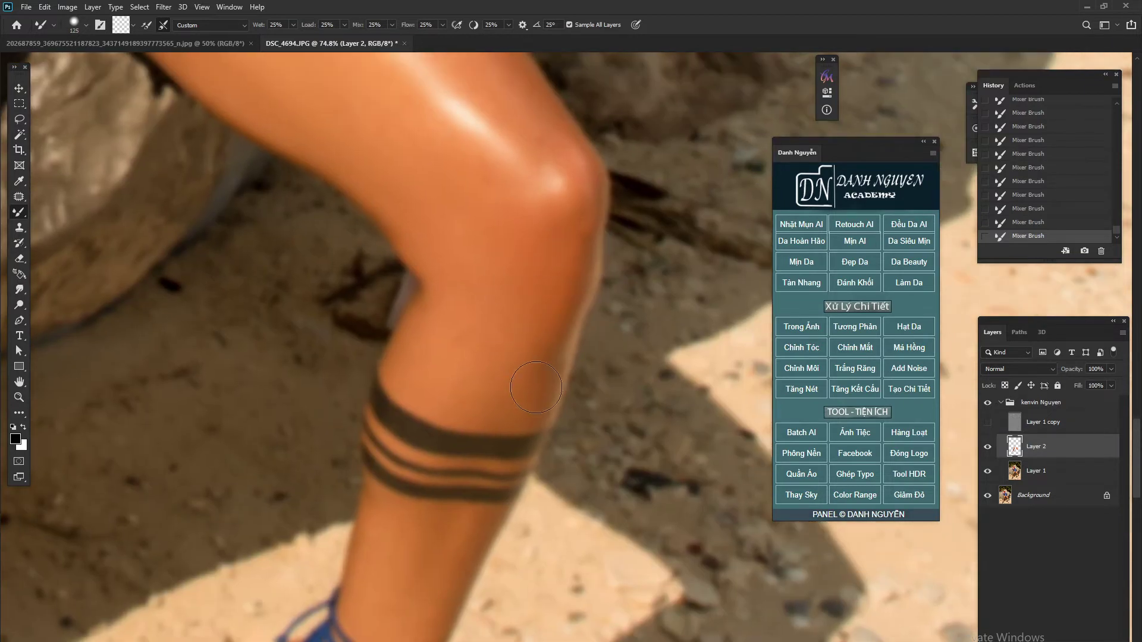
{"action": "scroll", "coordinate": [522, 263], "scroll_direction": "up", "scroll_amount": 2}
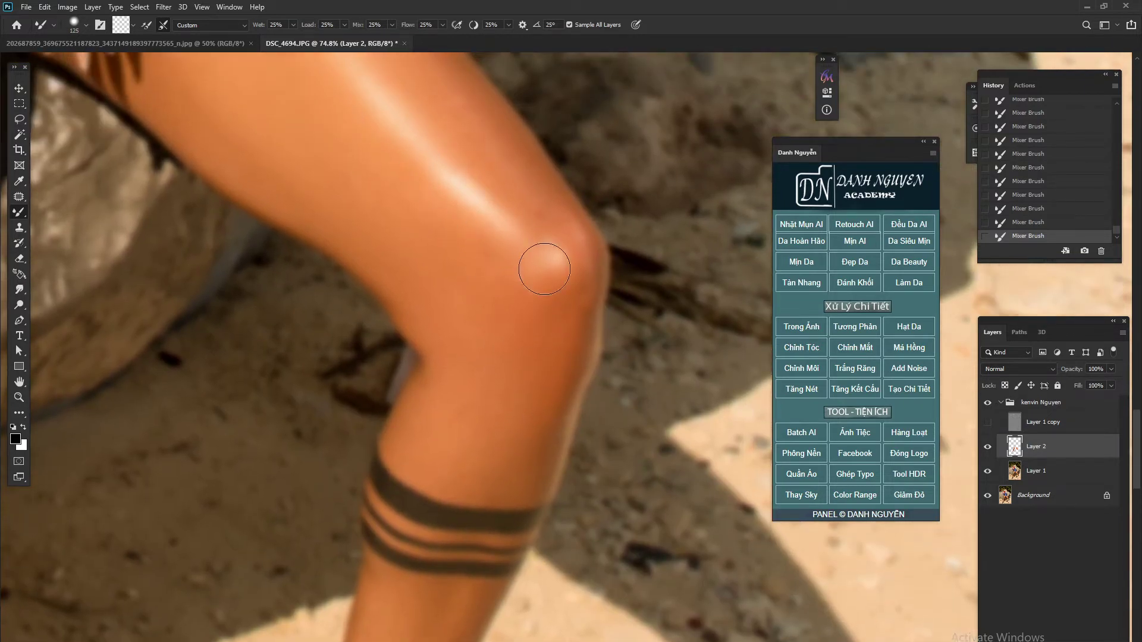
Smooth the upper thigh beside the hand, and the back of the hand and fingers with the Mixer Brush reduced to 70 px and smaller.
{"action": "scroll", "coordinate": [390, 248], "scroll_direction": "up", "scroll_amount": 10}
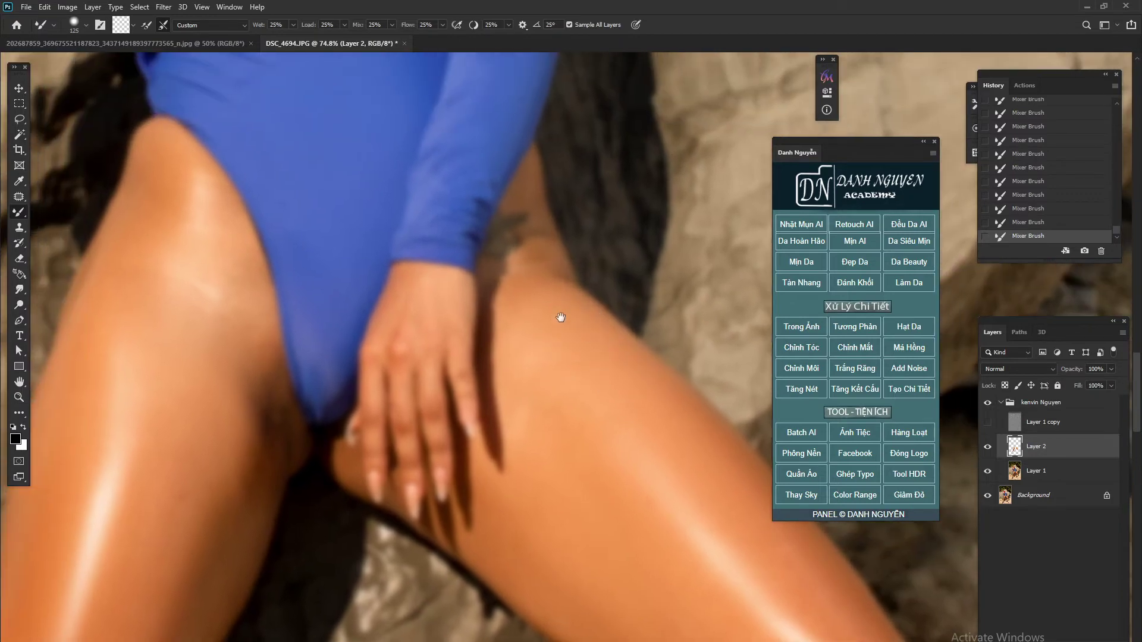
{"action": "scroll", "coordinate": [553, 428], "scroll_direction": "down", "scroll_amount": 5}
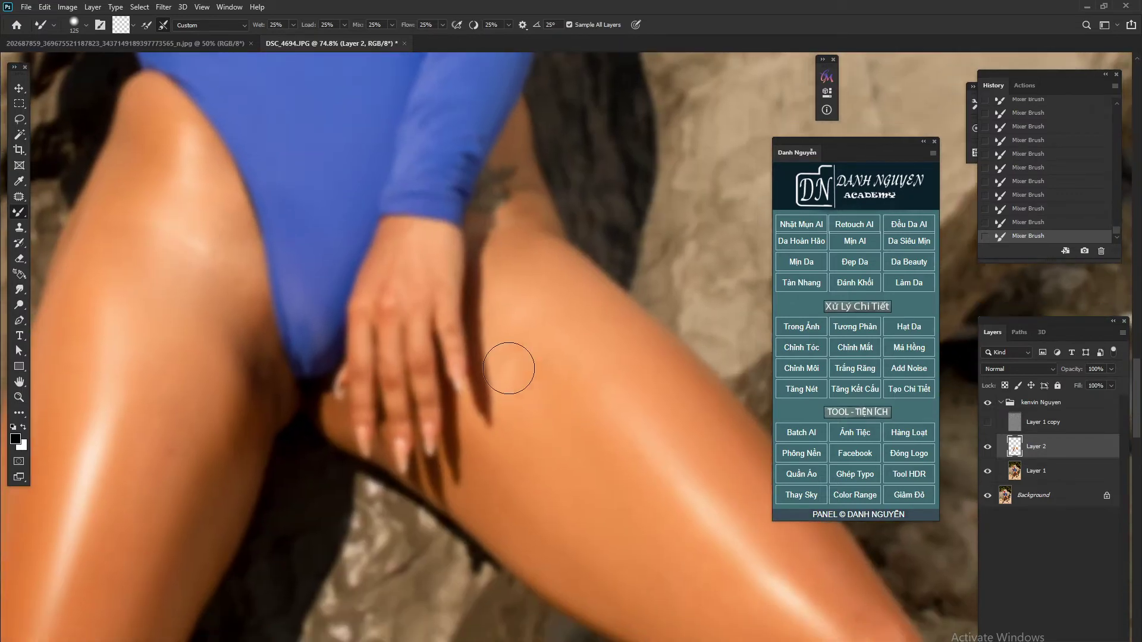
{"action": "left_click_drag", "start_coordinate": [458, 218], "coordinate": [454, 294]}
{"action": "scroll", "coordinate": [449, 367], "scroll_direction": "up", "scroll_amount": 1}
{"action": "key", "text": "bracketleft"}
{"action": "key", "text": "bracketleft"}
{"action": "key", "text": "bracketleft"}
{"action": "key", "text": "bracketleft"}
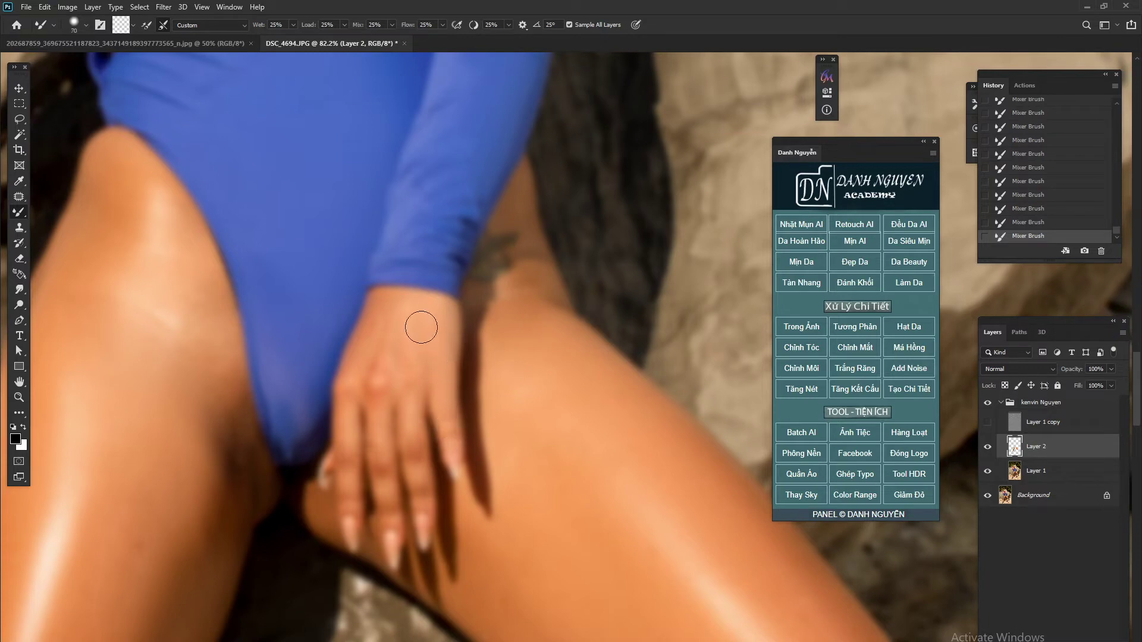
{"action": "key", "text": "bracketleft"}
{"action": "key", "text": "bracketleft"}
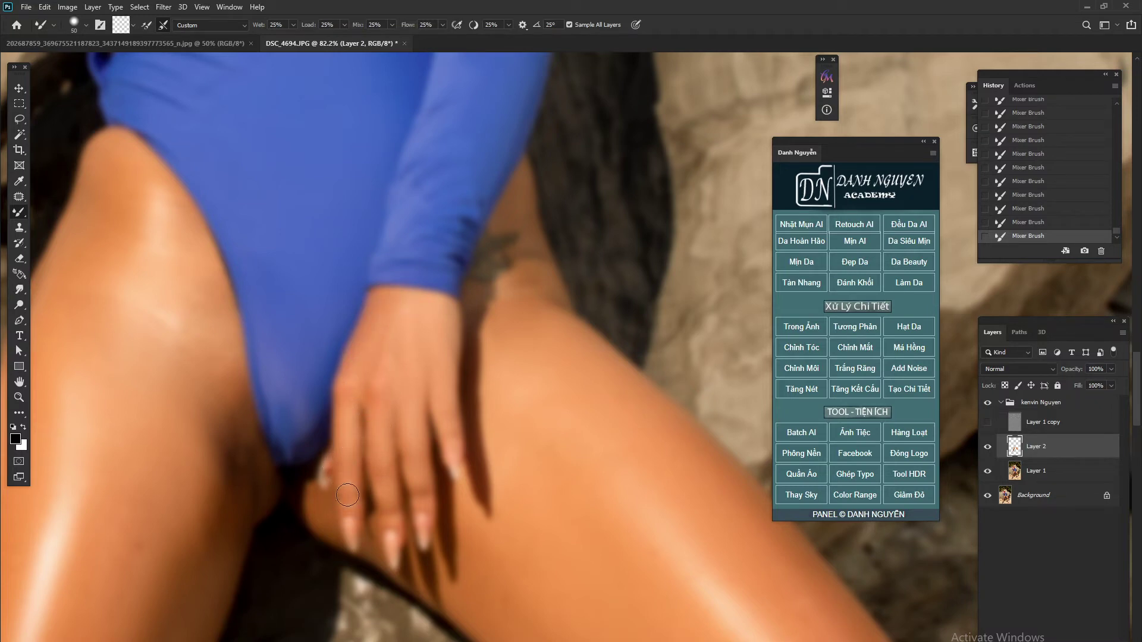
{"action": "key", "text": "bracketright"}
Smooth the bent leg's lower calf between the tattoo bands and the sandal straps with the Mixer Brush at about 80 px.
{"action": "scroll", "coordinate": [418, 507], "scroll_direction": "down", "scroll_amount": 5}
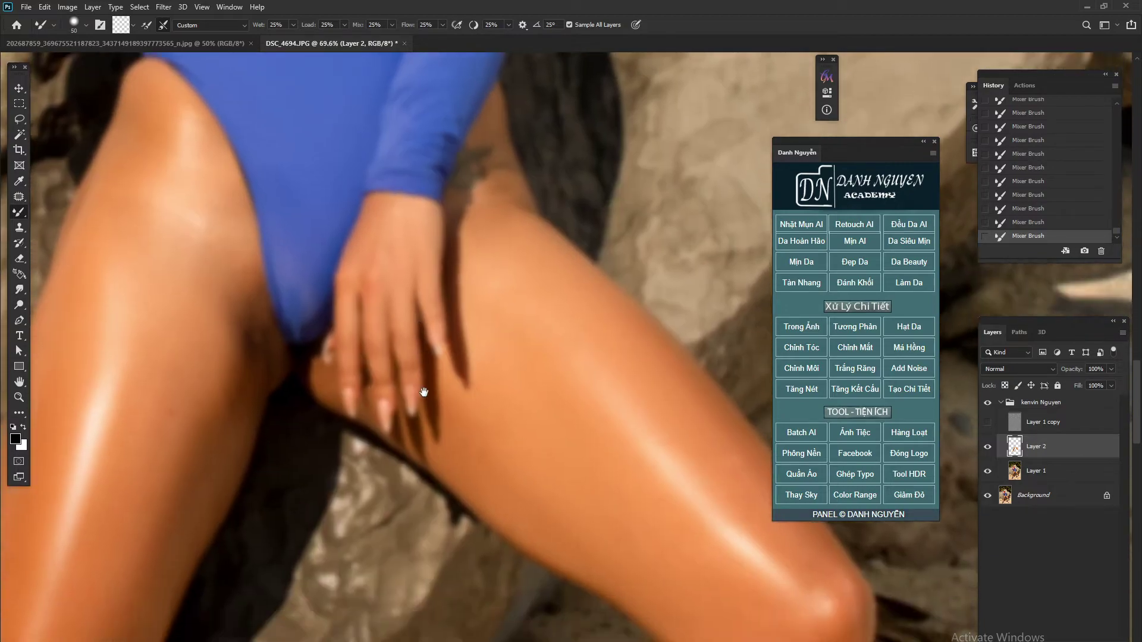
{"action": "left_click_drag", "start_coordinate": [423, 392], "coordinate": [423, 316]}
{"action": "left_click_drag", "start_coordinate": [550, 565], "coordinate": [524, 395]}
{"action": "scroll", "coordinate": [523, 395], "scroll_direction": "up", "scroll_amount": 1}
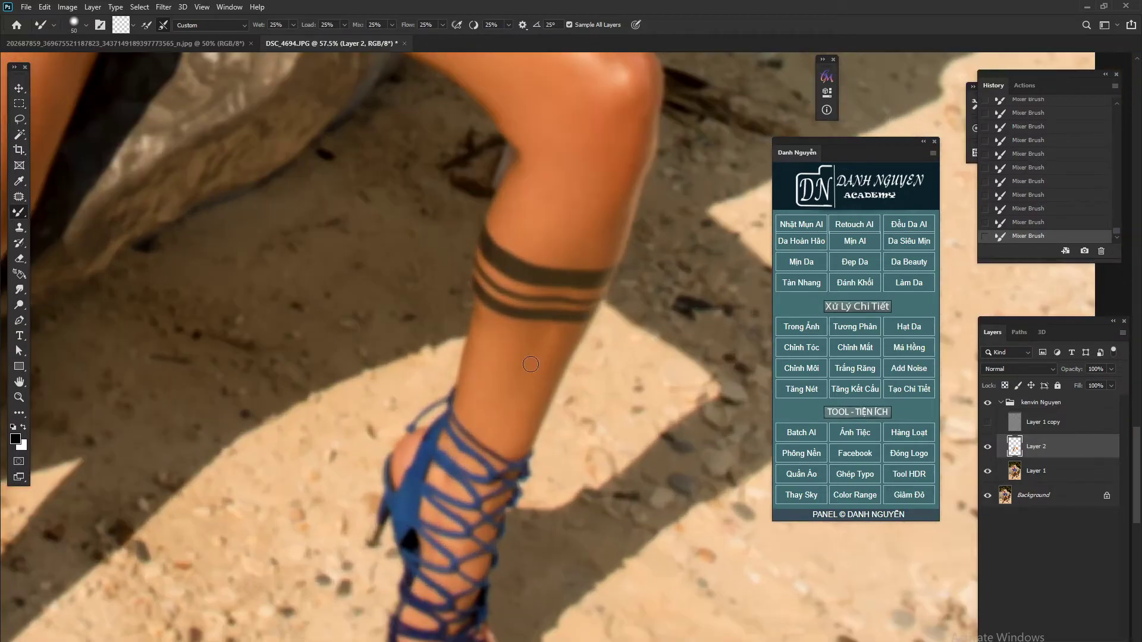
{"action": "scroll", "coordinate": [524, 382], "scroll_direction": "up", "scroll_amount": 1}
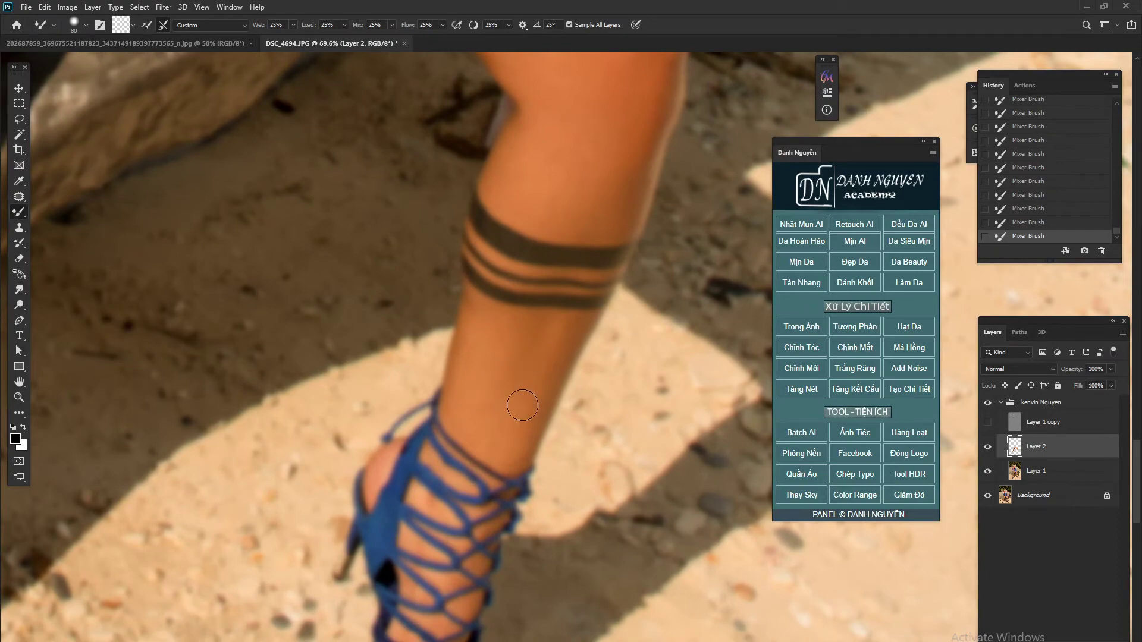
{"action": "scroll", "coordinate": [476, 349], "scroll_direction": "down", "scroll_amount": 5}
{"action": "scroll", "coordinate": [357, 316], "scroll_direction": "up", "scroll_amount": 2}
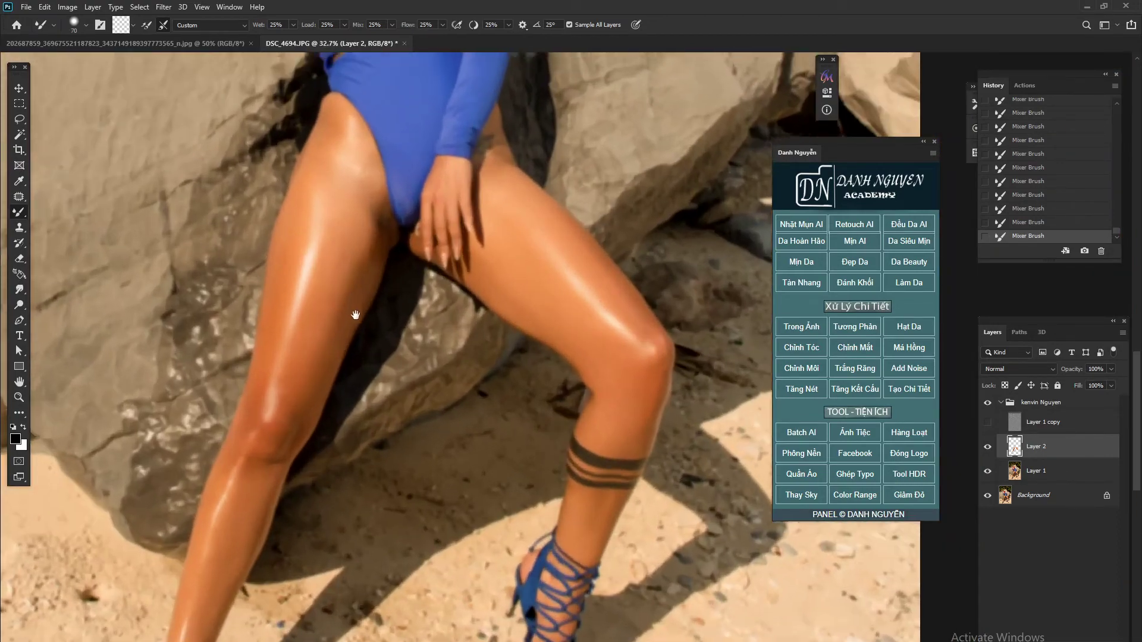
Blend the skin and highlights of the straight leg's thigh down to the knee with the Mixer Brush enlarged to 150 px.
{"action": "scroll", "coordinate": [357, 314], "scroll_direction": "down", "scroll_amount": 2}
{"action": "scroll", "coordinate": [357, 314], "scroll_direction": "up", "scroll_amount": 4}
{"action": "key", "text": "bracketright"}
{"action": "key", "text": "bracketright"}
{"action": "key", "text": "bracketright"}
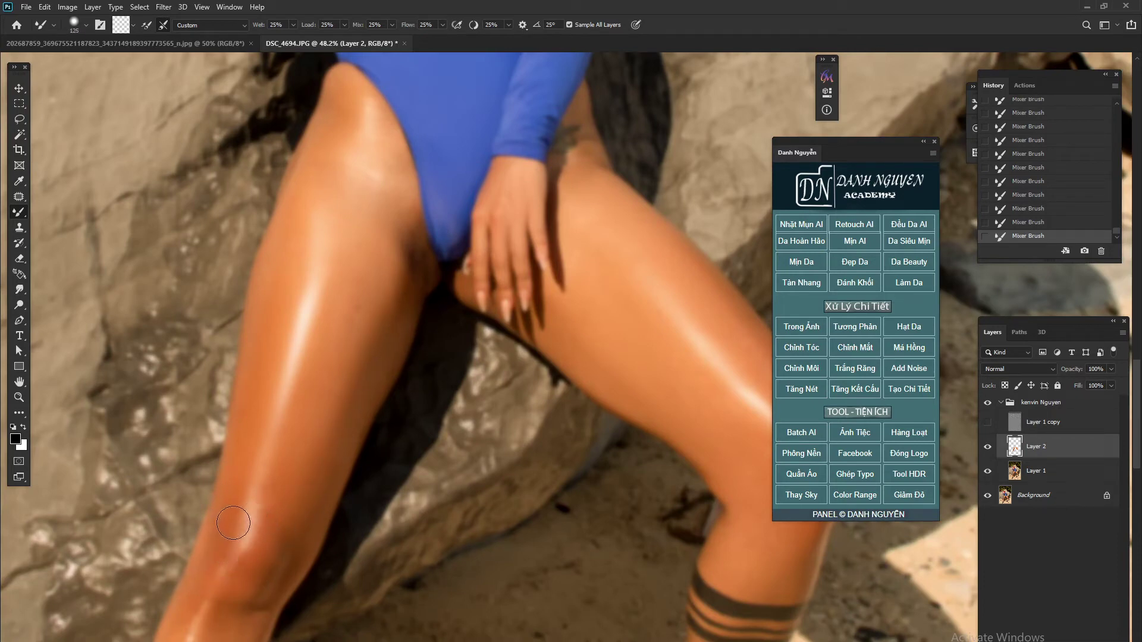
{"action": "key", "text": "bracketright"}
Smooth the straight leg's shin from below the knee to the ankle straps with a smaller Mixer Brush.
{"action": "mouse_move", "coordinate": [284, 494]}
{"action": "left_mouse_down"}
{"action": "mouse_move", "coordinate": [314, 408]}
{"action": "mouse_move", "coordinate": [294, 298]}
{"action": "left_mouse_up"}
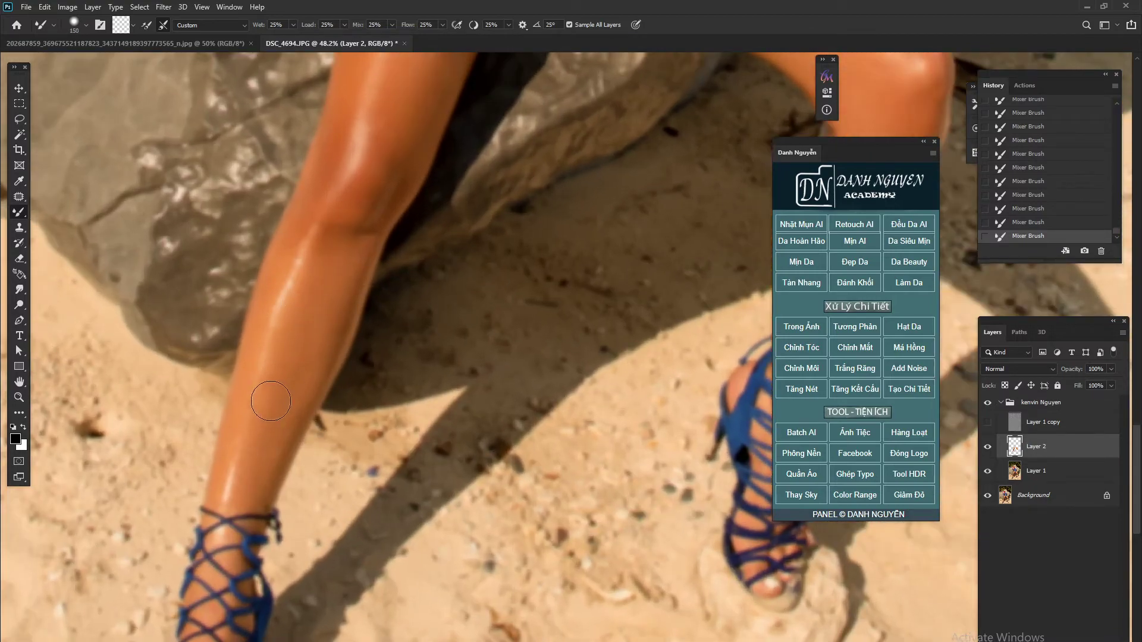
{"action": "key", "text": "bracketleft"}
{"action": "key", "text": "bracketleft"}
{"action": "left_click_drag", "start_coordinate": [256, 461], "coordinate": [321, 247]}
Soften the skin on the model's face with the Mixer Brush reduced to 50 px.
{"action": "left_click_drag", "start_coordinate": [429, 84], "coordinate": [391, 355]}
{"action": "mouse_move", "coordinate": [458, 118]}
{"action": "left_mouse_down"}
{"action": "mouse_move", "coordinate": [424, 318]}
{"action": "mouse_move", "coordinate": [434, 398]}
{"action": "left_mouse_up"}
{"action": "scroll", "coordinate": [433, 225], "scroll_direction": "up", "scroll_amount": 7}
{"action": "left_click_drag", "start_coordinate": [433, 224], "coordinate": [455, 309]}
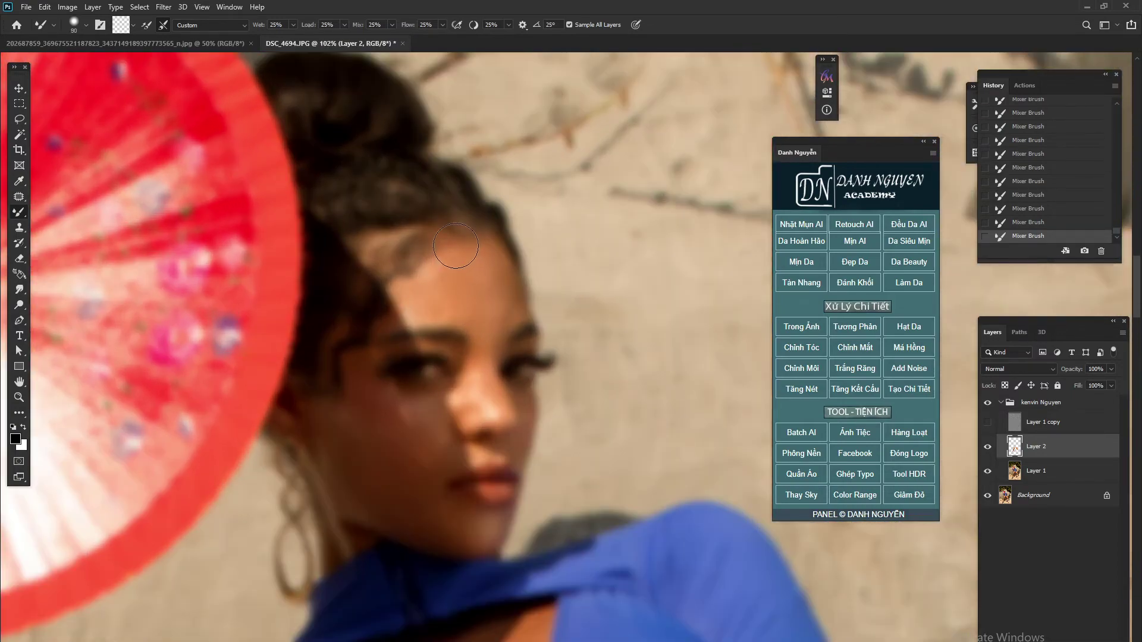
{"action": "key", "text": "bracketleft"}
{"action": "key", "text": "bracketleft"}
{"action": "key", "text": "bracketleft"}
{"action": "scroll", "coordinate": [480, 371], "scroll_direction": "down", "scroll_amount": 5}
{"action": "scroll", "coordinate": [483, 375], "scroll_direction": "up", "scroll_amount": 5}
{"action": "scroll", "coordinate": [455, 395], "scroll_direction": "down", "scroll_amount": 5}
{"action": "scroll", "coordinate": [455, 397], "scroll_direction": "up", "scroll_amount": 4}
Smooth the chest skin and the blue swimsuit fabric over the torso with the Mixer Brush, enlarging it to 150 px.
{"action": "left_click_drag", "start_coordinate": [476, 476], "coordinate": [508, 267]}
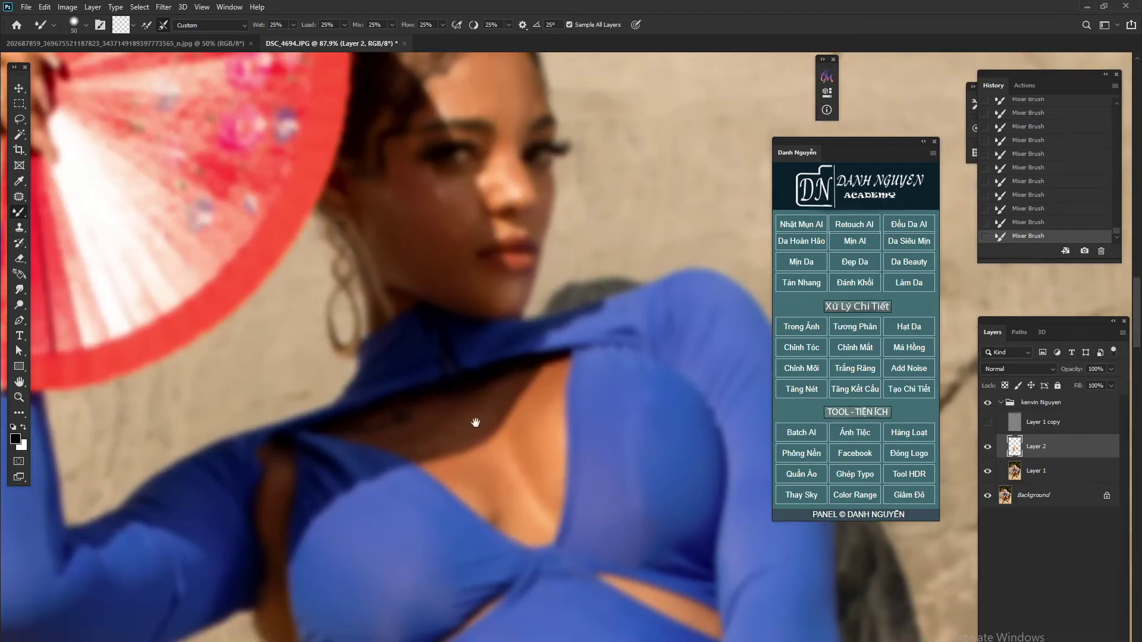
{"action": "mouse_move", "coordinate": [475, 423]}
{"action": "left_mouse_down"}
{"action": "mouse_move", "coordinate": [510, 245]}
{"action": "mouse_move", "coordinate": [512, 324]}
{"action": "left_mouse_up"}
{"action": "scroll", "coordinate": [513, 323], "scroll_direction": "down", "scroll_amount": 3}
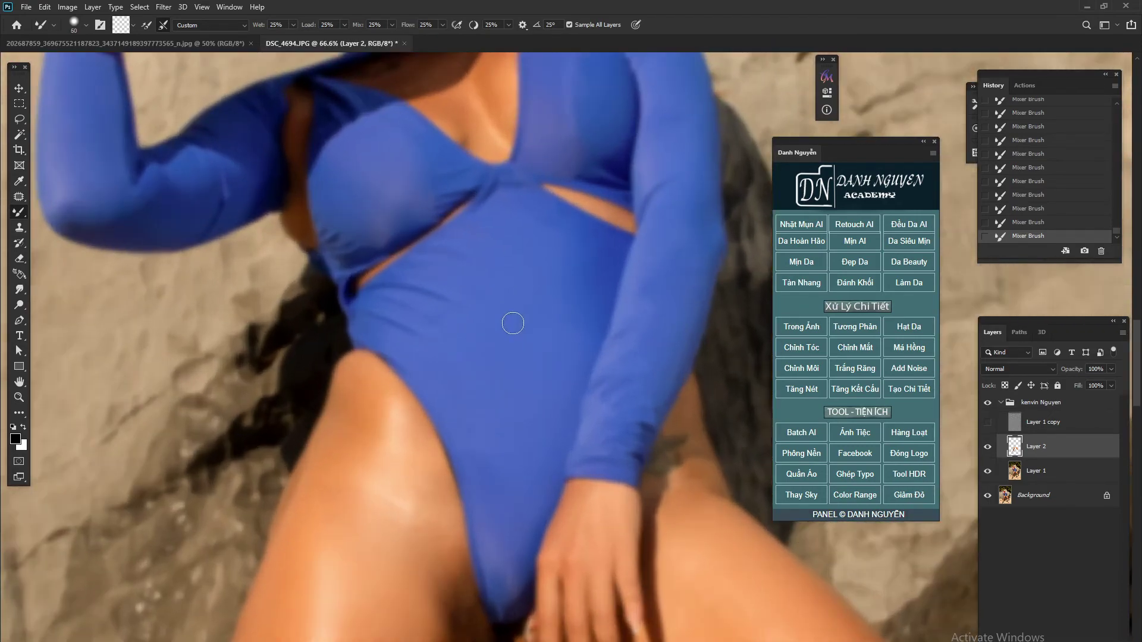
{"action": "right_click", "coordinate": [513, 323]}
{"action": "left_click", "coordinate": [612, 352]}
{"action": "left_click", "coordinate": [527, 270]}
{"action": "key", "text": "]"}
{"action": "key", "text": "bracketleft"}
{"action": "key", "text": "bracketright"}
{"action": "key", "text": "bracketright"}
{"action": "scroll", "coordinate": [362, 311], "scroll_direction": "down", "scroll_amount": 2}
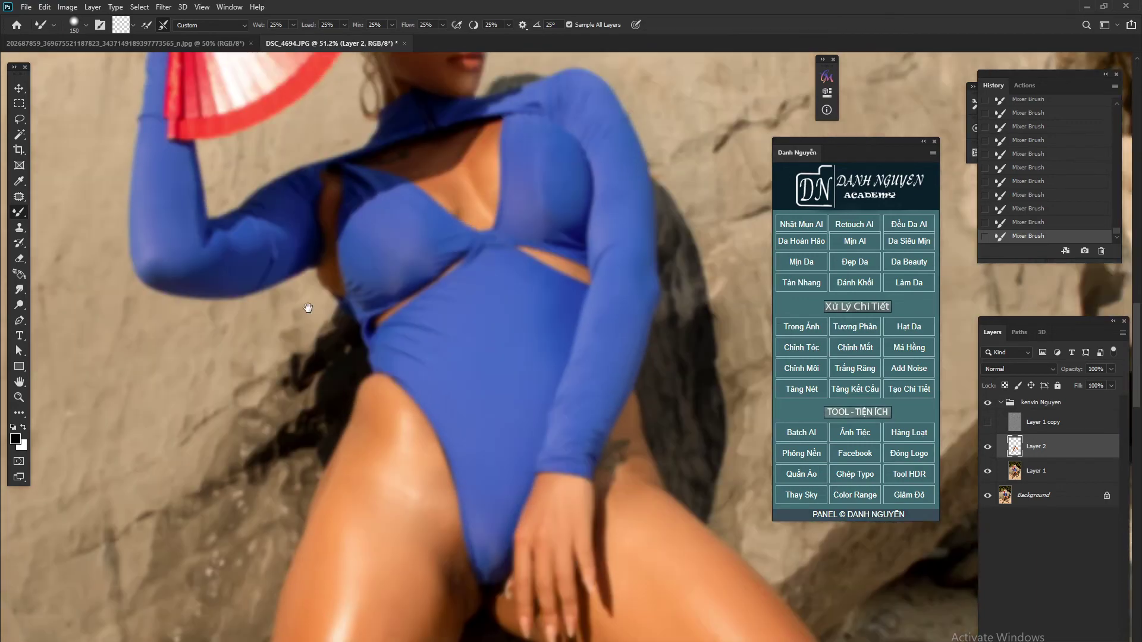
Smooth the raised hand and wrist holding the red fan with the Mixer Brush reduced to 80 px.
{"action": "scroll", "coordinate": [300, 276], "scroll_direction": "up", "scroll_amount": 3}
{"action": "scroll", "coordinate": [295, 238], "scroll_direction": "up", "scroll_amount": 1}
{"action": "left_click_drag", "start_coordinate": [299, 220], "coordinate": [390, 309]}
{"action": "key", "text": "bracketleft"}
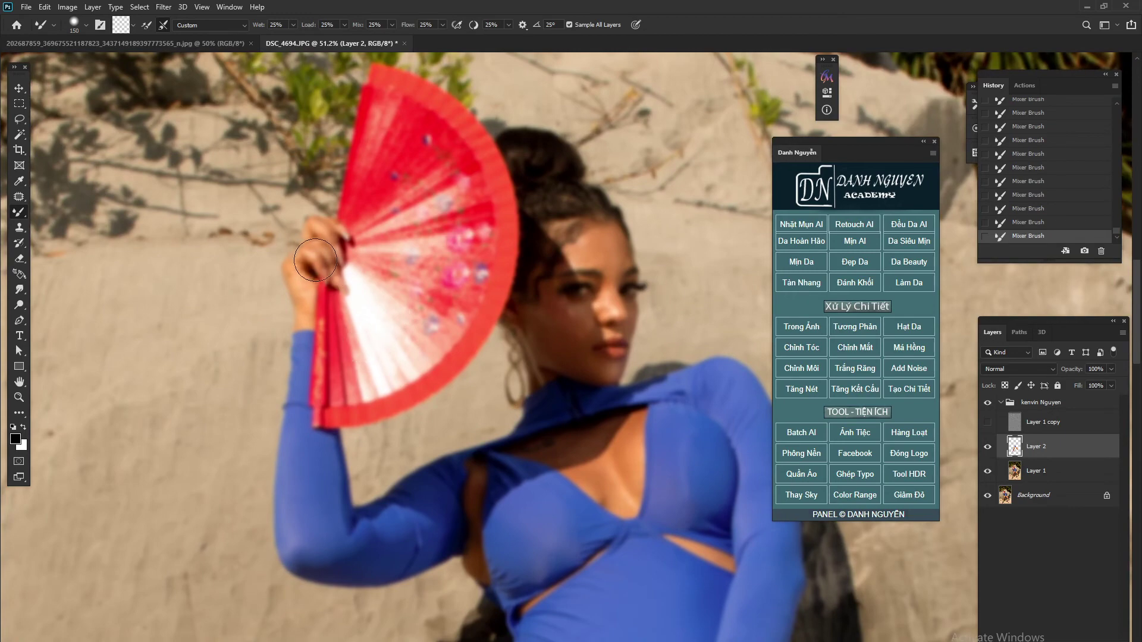
{"action": "scroll", "coordinate": [306, 272], "scroll_direction": "up", "scroll_amount": 1}
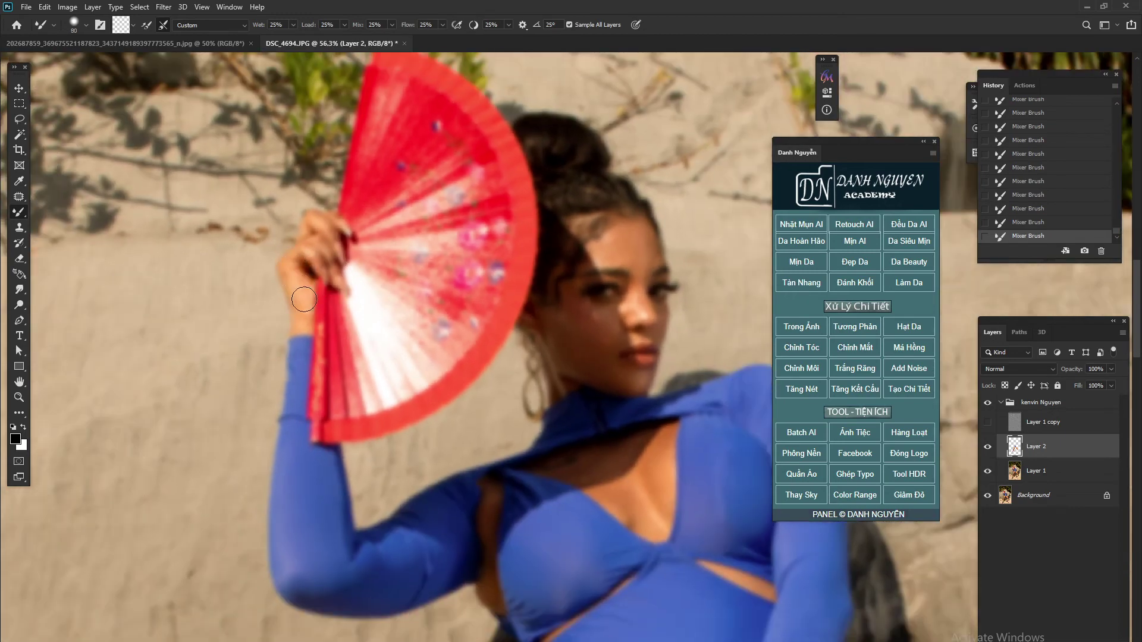
Touch up the straight leg's hip and upper thigh with a 125 px Mixer Brush and fit the whole photo on screen.
{"action": "scroll", "coordinate": [304, 299], "scroll_direction": "down", "scroll_amount": 15}
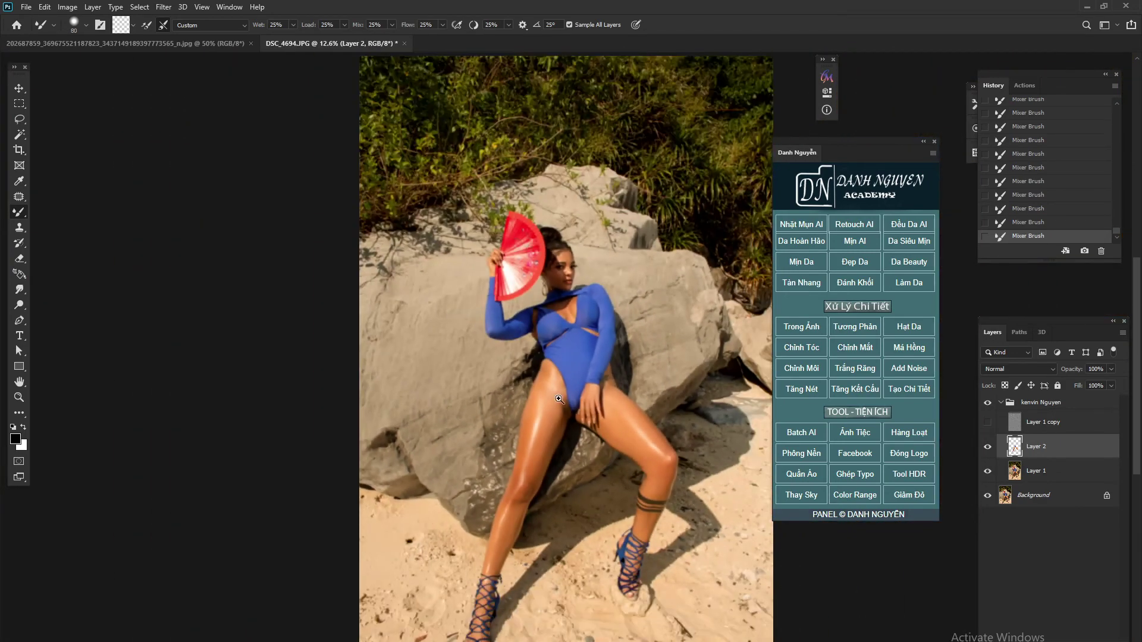
{"action": "scroll", "coordinate": [559, 399], "scroll_direction": "up", "scroll_amount": 12}
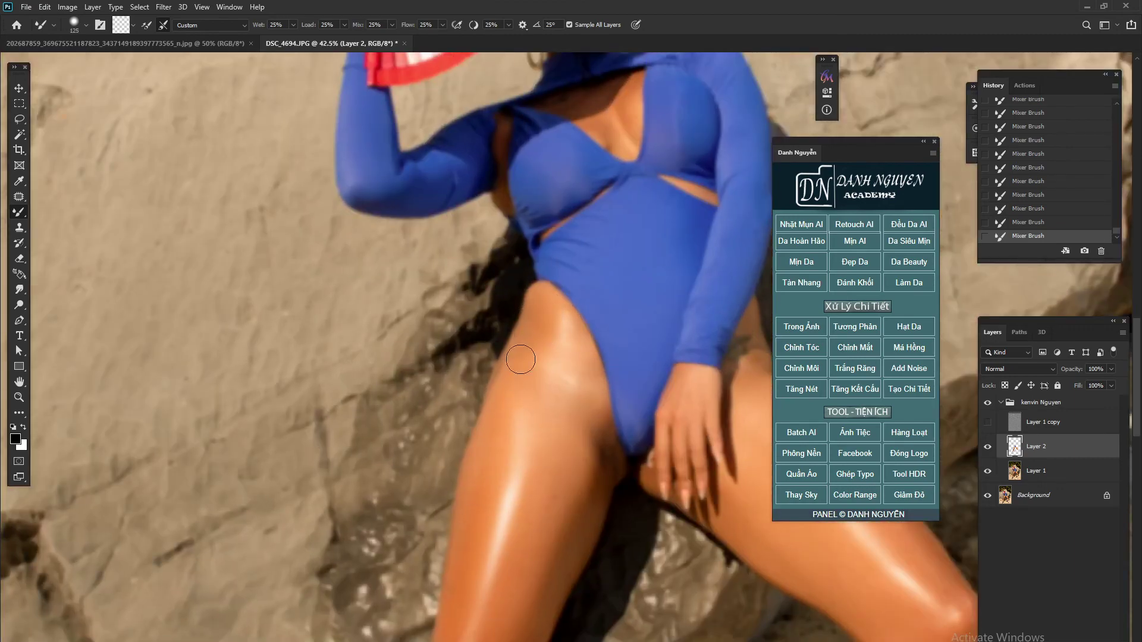
{"action": "scroll", "coordinate": [526, 394], "scroll_direction": "down", "scroll_amount": 5}
{"action": "scroll", "coordinate": [539, 403], "scroll_direction": "down", "scroll_amount": 6}
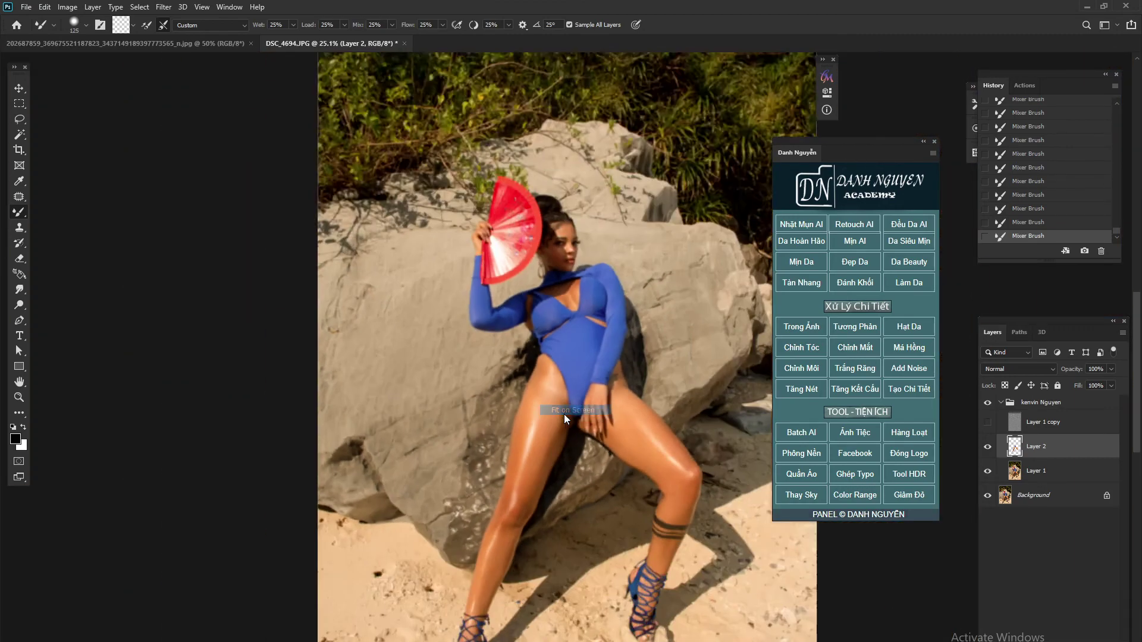
Show the Layer 1 copy texture layer again and toggle Layer 2's visibility to compare the whole photo before and after.
{"action": "left_click", "coordinate": [987, 449]}
{"action": "left_click", "coordinate": [988, 449]}
{"action": "left_click", "coordinate": [988, 449]}
{"action": "left_click", "coordinate": [988, 449]}
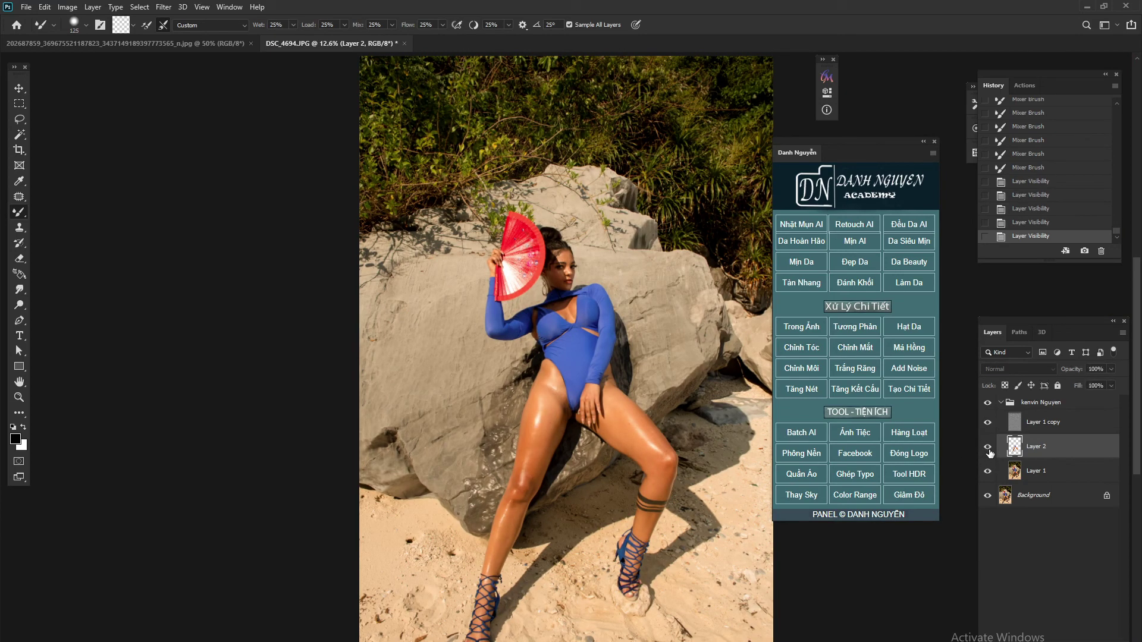
{"action": "left_click", "coordinate": [987, 449]}
{"action": "left_click", "coordinate": [987, 449]}
{"action": "left_click", "coordinate": [988, 449]}
{"action": "left_click", "coordinate": [989, 449]}
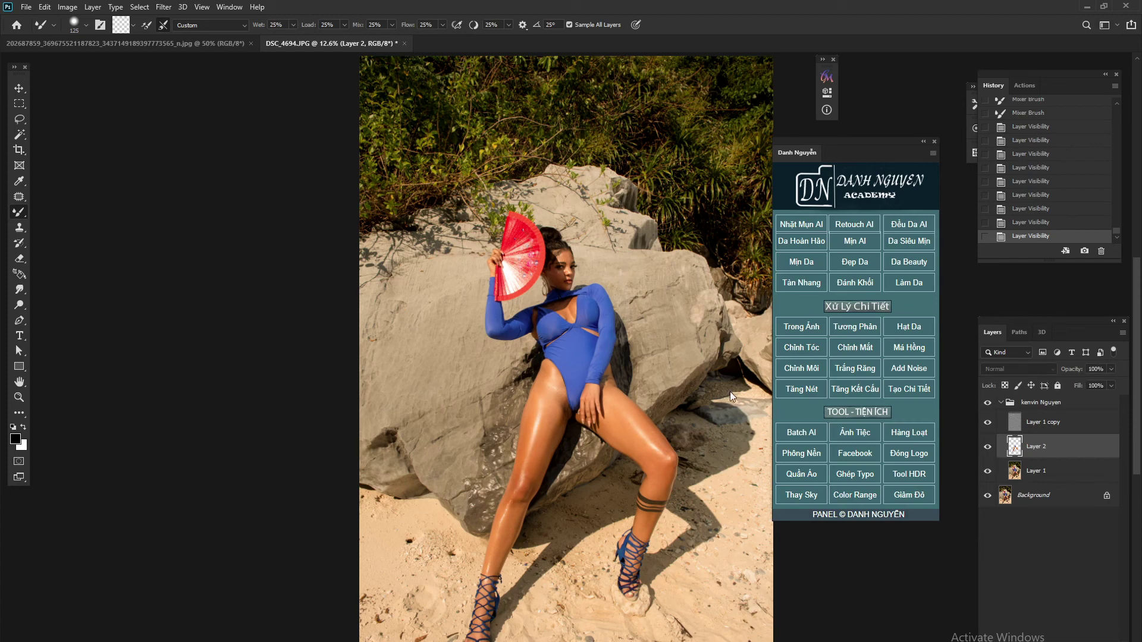
Examine the body and legs closer up while toggling Layer 2's visibility to compare the skin before and after, leaving the layer shown.
{"action": "mouse_move", "coordinate": [548, 362]}
{"action": "left_mouse_down"}
{"action": "mouse_move", "coordinate": [535, 359]}
{"action": "mouse_move", "coordinate": [565, 367]}
{"action": "left_mouse_up"}
{"action": "left_click", "coordinate": [992, 445]}
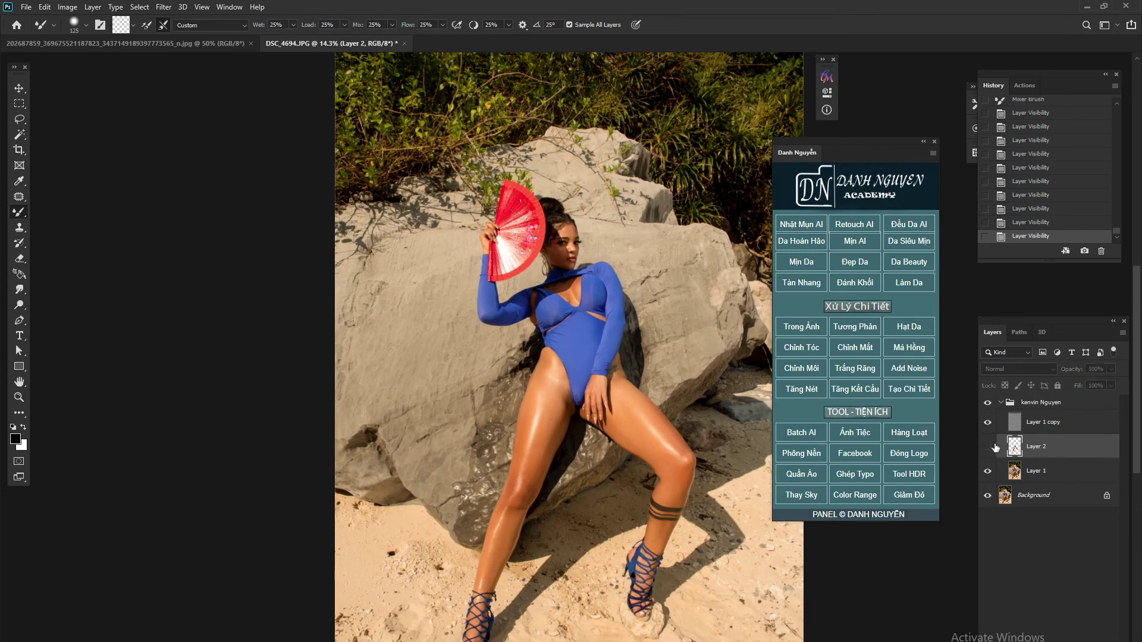
{"action": "left_click", "coordinate": [991, 445]}
{"action": "left_click", "coordinate": [992, 445]}
{"action": "left_click", "coordinate": [988, 447]}
{"action": "left_click_drag", "start_coordinate": [588, 385], "coordinate": [577, 371]}
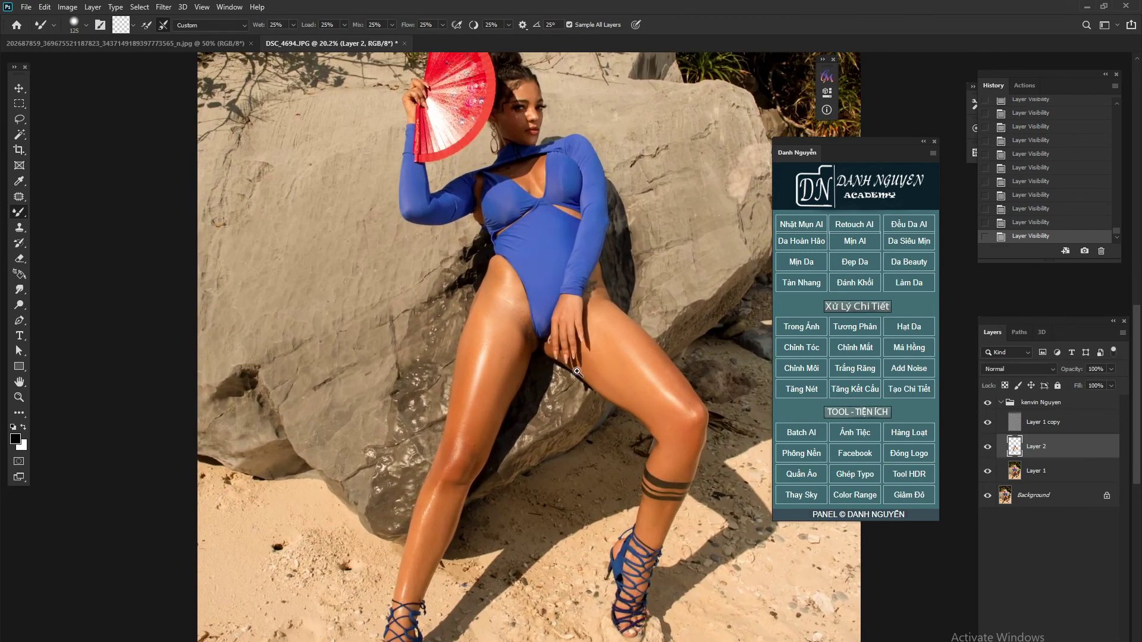
{"action": "scroll", "coordinate": [577, 371], "scroll_direction": "up", "scroll_amount": 1}
{"action": "scroll", "coordinate": [577, 372], "scroll_direction": "down", "scroll_amount": 2}
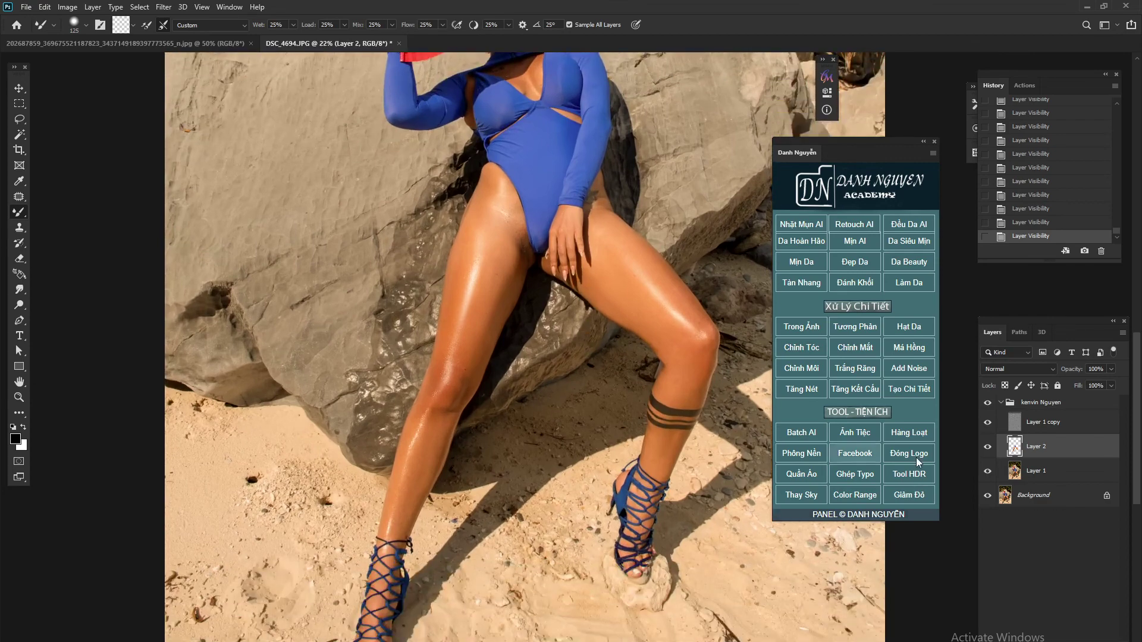
{"action": "left_click", "coordinate": [989, 443]}
{"action": "left_click", "coordinate": [989, 443]}
{"action": "left_click", "coordinate": [989, 443]}
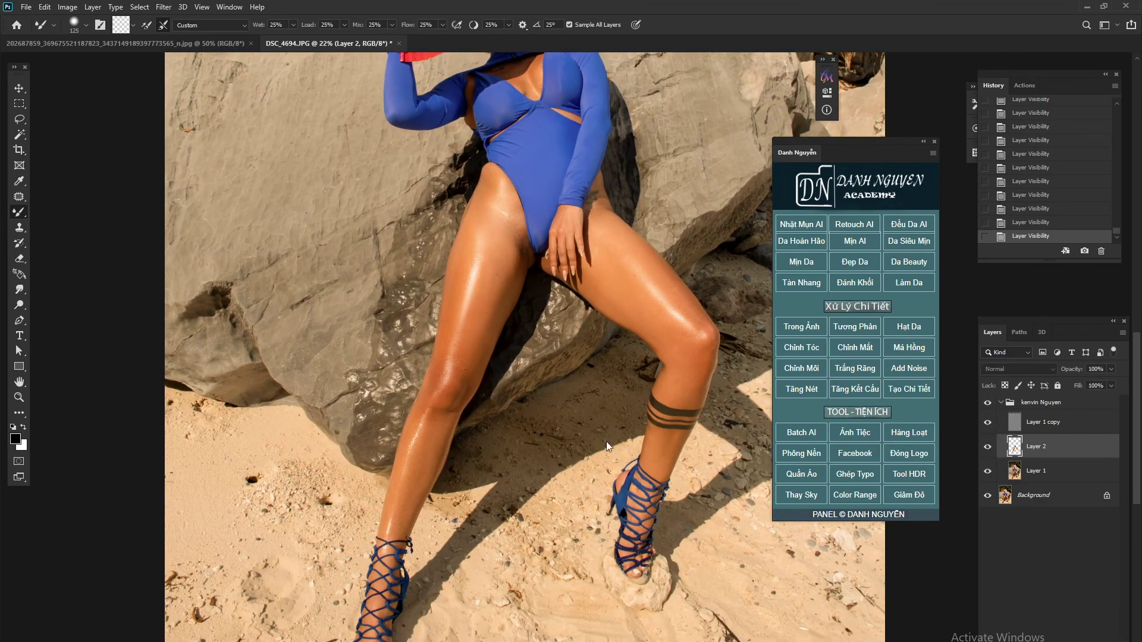
{"action": "key", "text": "alt+Tab"}
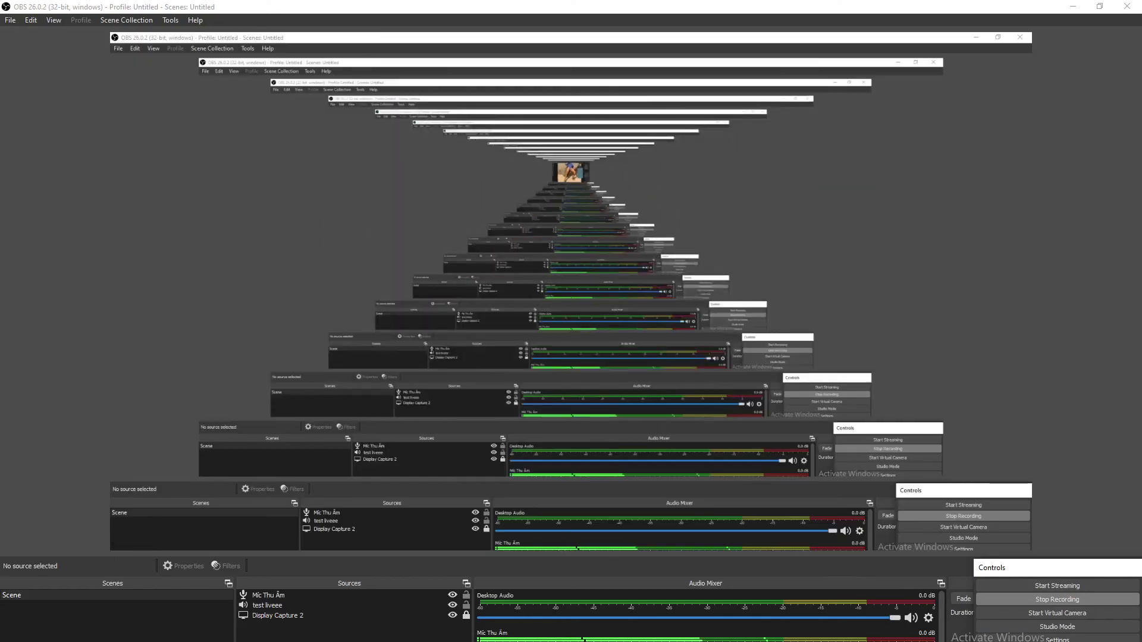